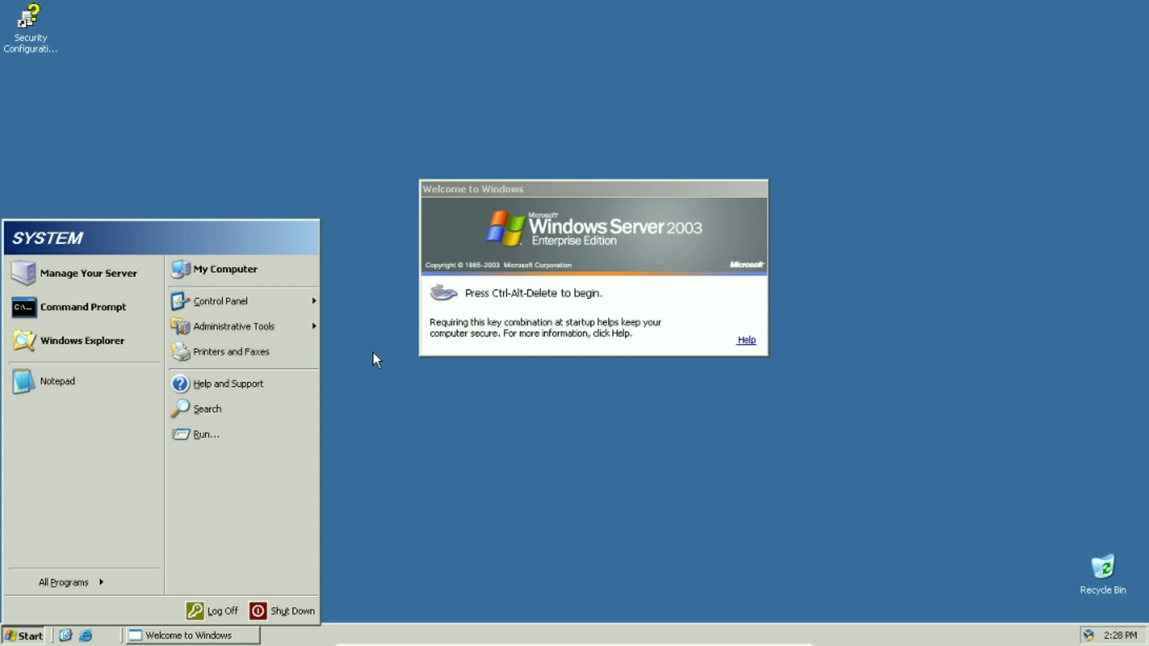
# Browse from My Computer into Local Disk (C:) and then into its WINDOWS folder
pyautogui.click(273, 270)
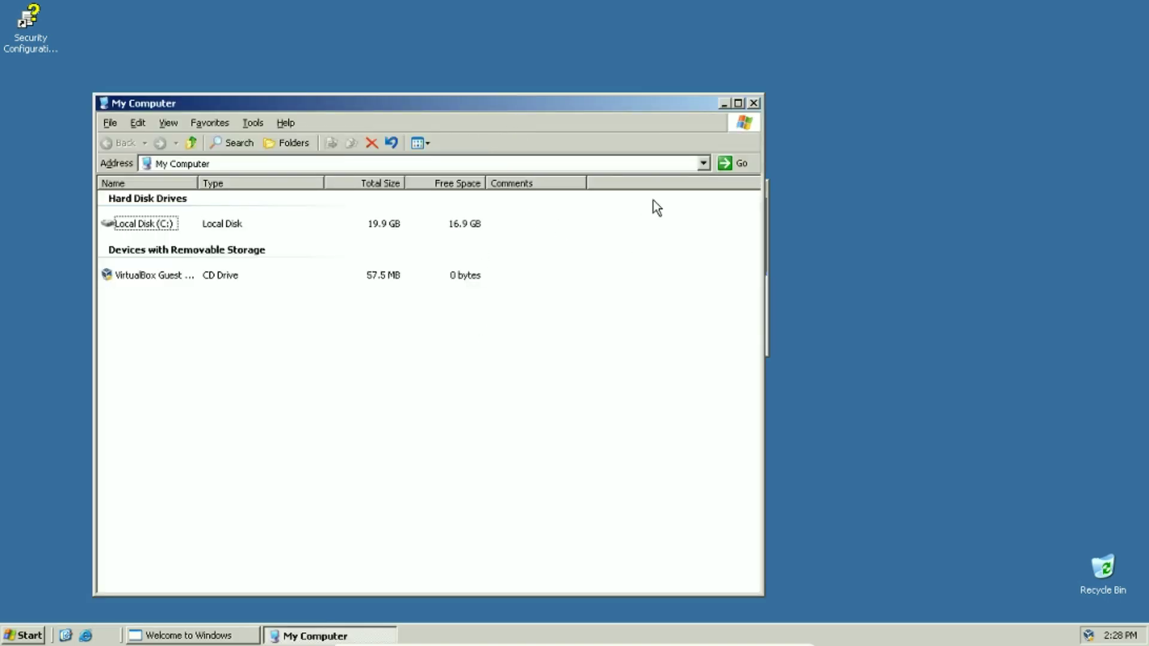
pyautogui.click(753, 104)
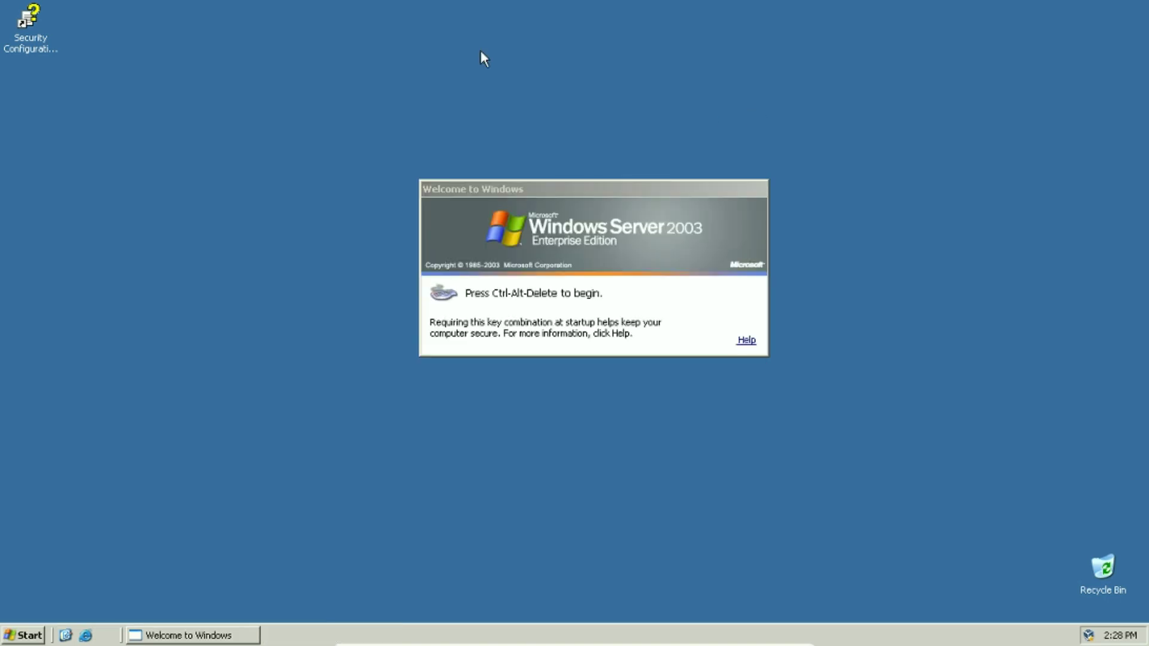
pyautogui.click(22, 636)
pyautogui.click(226, 271)
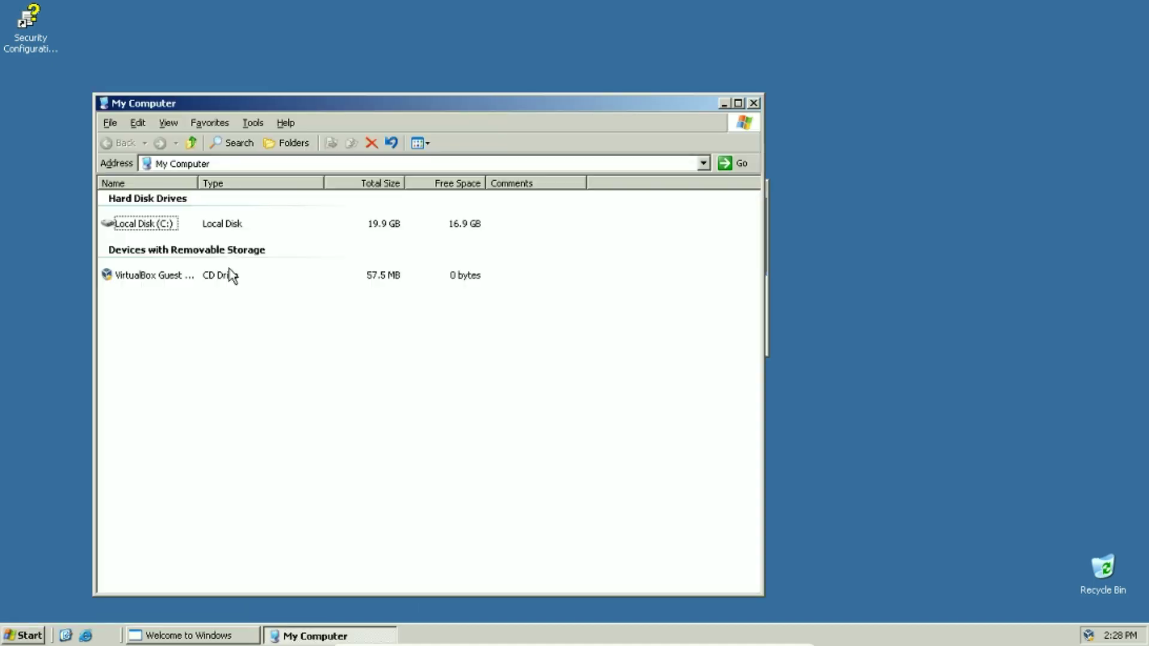
pyautogui.doubleClick(150, 225)
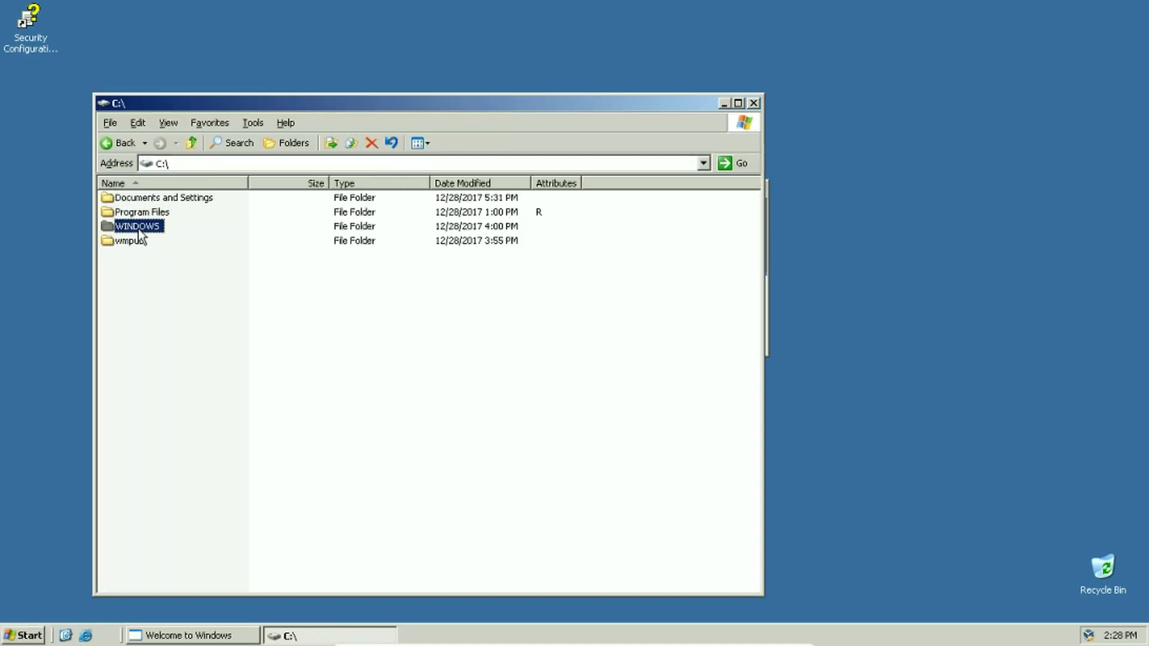
pyautogui.doubleClick(138, 228)
# Select every font in C:\WINDOWS\Fonts, drop them on the Recycle Bin, and close the folder
pyautogui.click(127, 396)
pyautogui.doubleClick(126, 383)
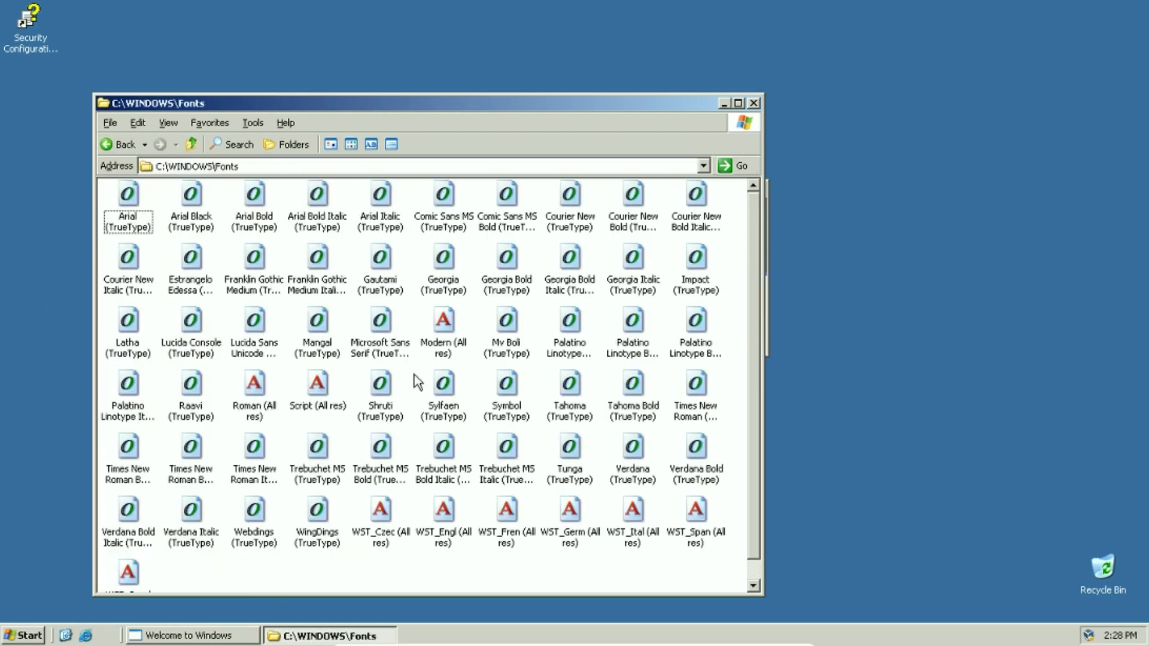
pyautogui.click(119, 197)
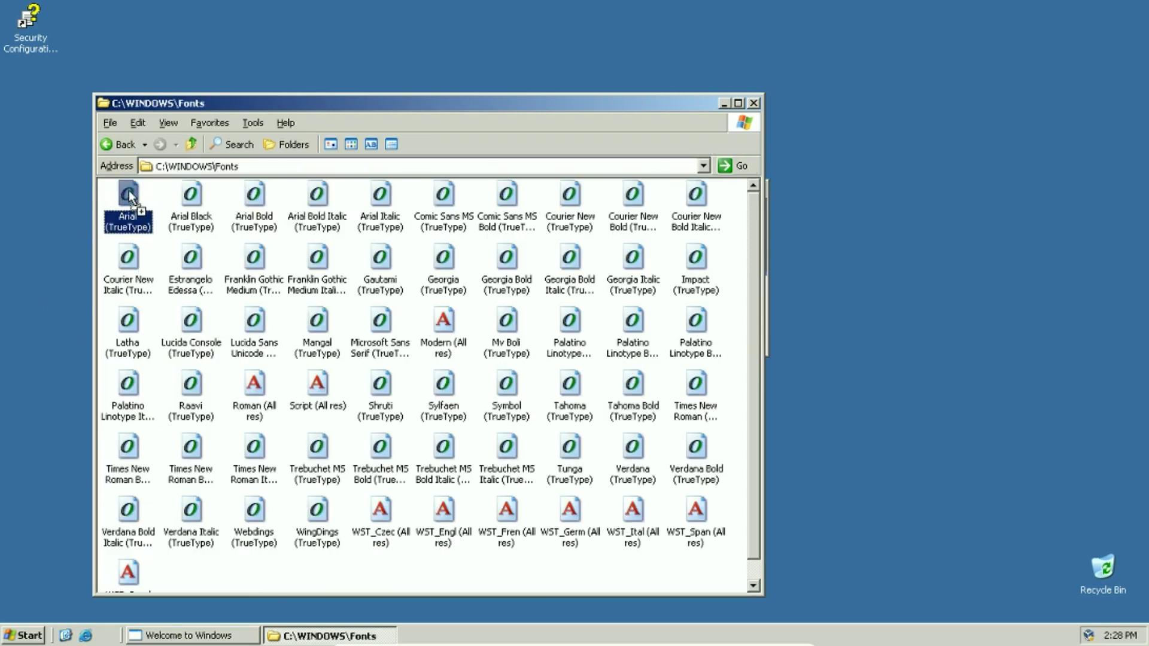
pyautogui.moveTo(736, 189); pyautogui.dragTo(88, 583)
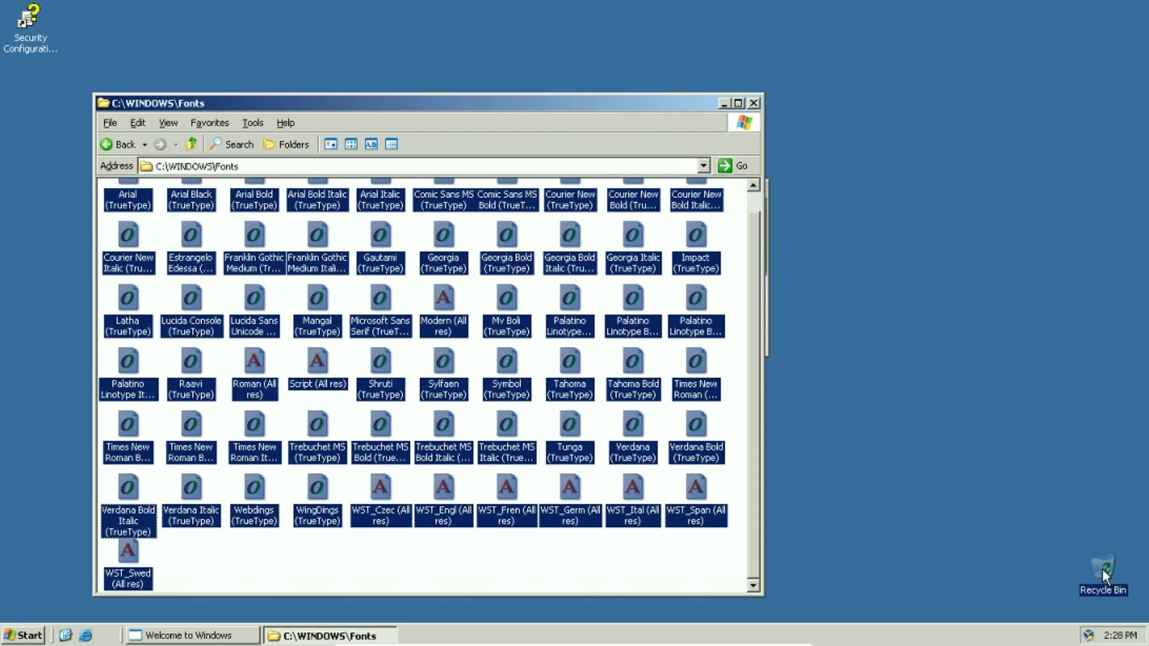
pyautogui.moveTo(1102, 568); pyautogui.dragTo(1102, 568)
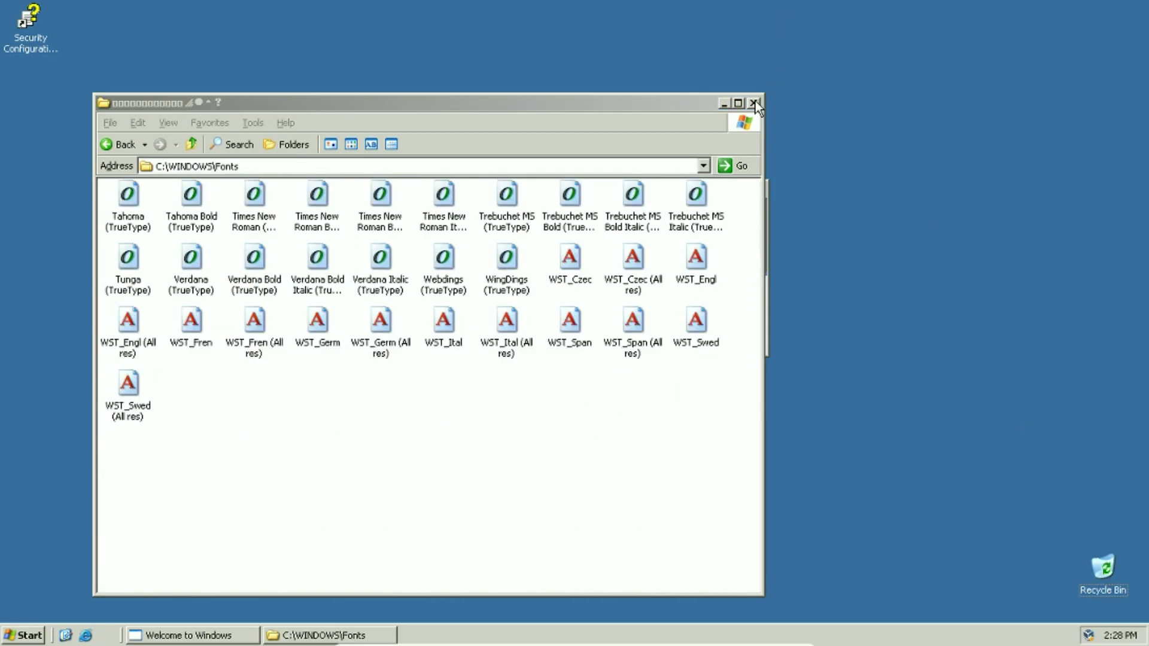
pyautogui.click(754, 103)
pyautogui.moveTo(569, 194); pyautogui.dragTo(524, 178)
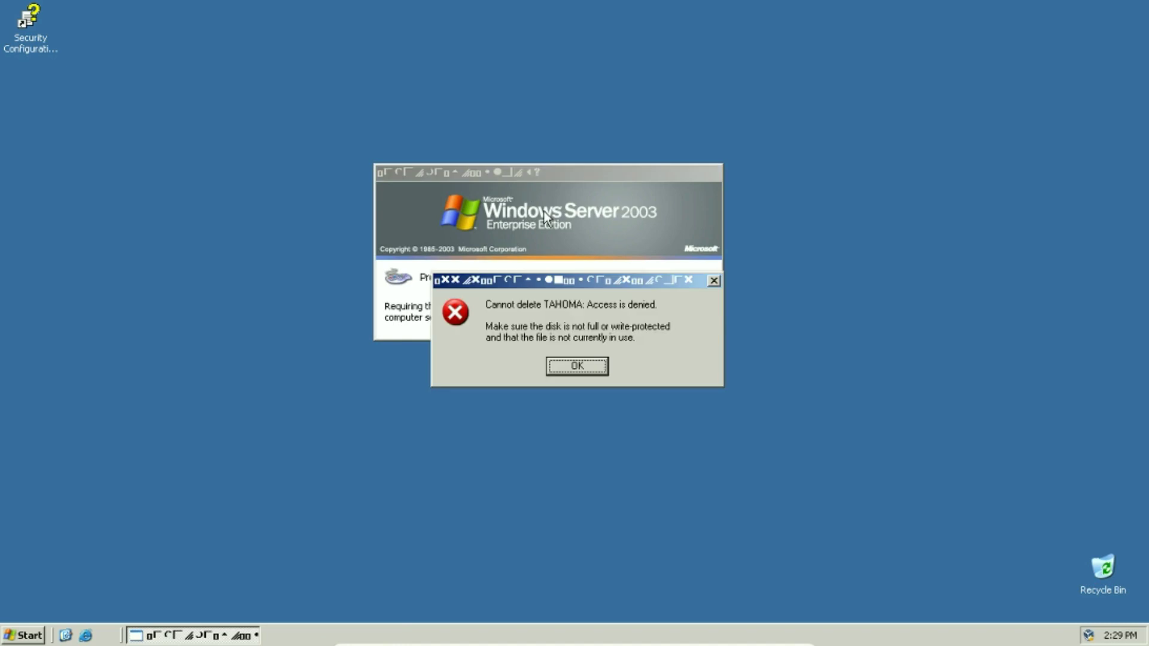
# Dismiss the Tahoma deletion error and bring up the Log On to Windows prompt with Ctrl-Alt-Del
pyautogui.click(563, 366)
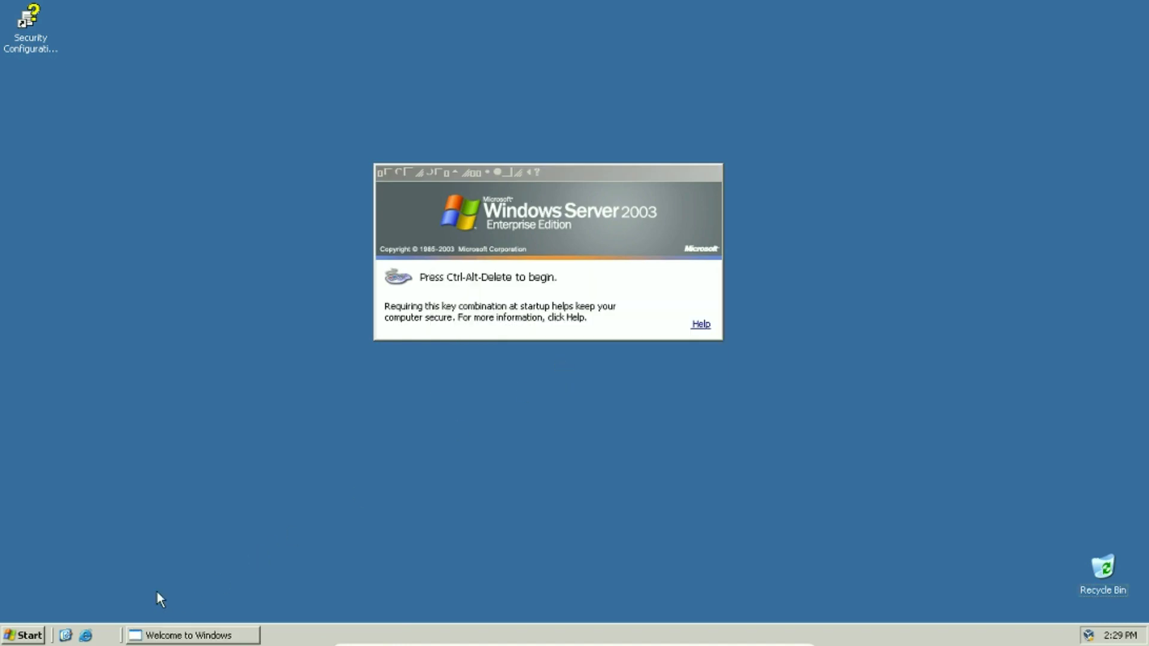
pyautogui.press('super')
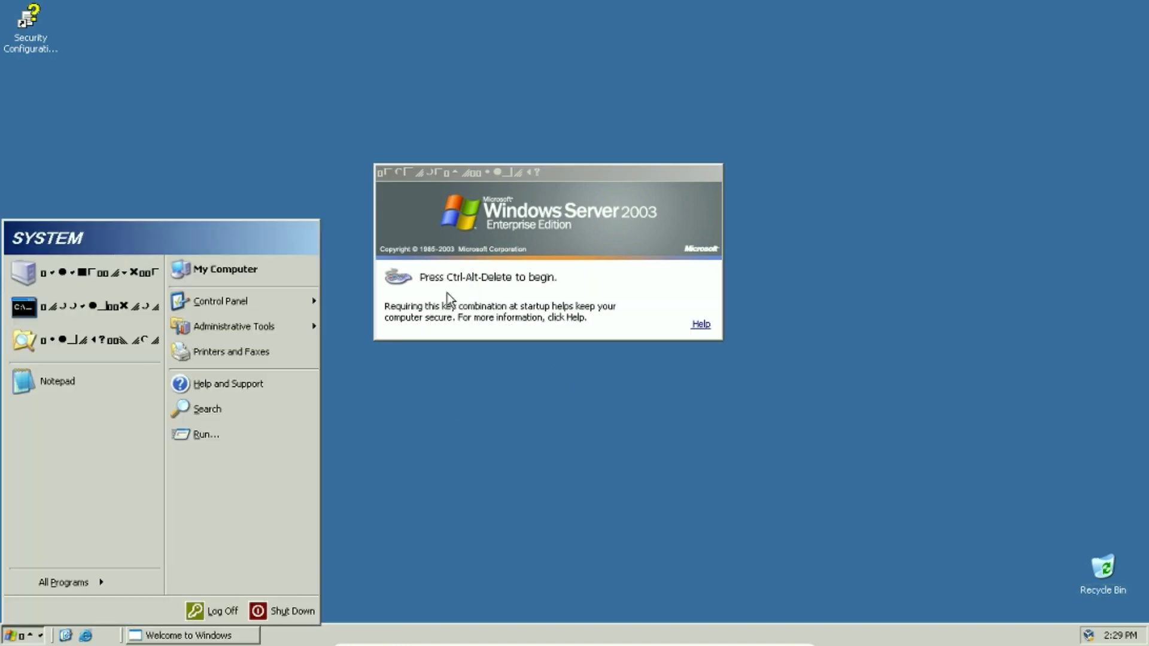
pyautogui.click(456, 319)
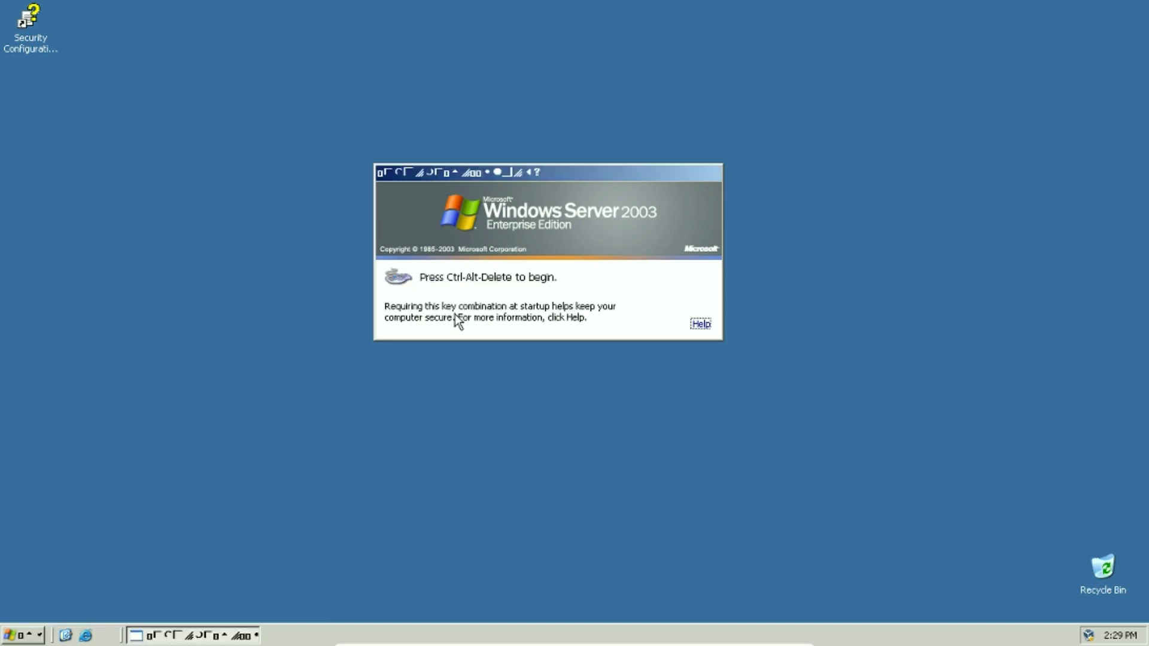
pyautogui.hotkey('ctrl', 'alt', 'Delete')
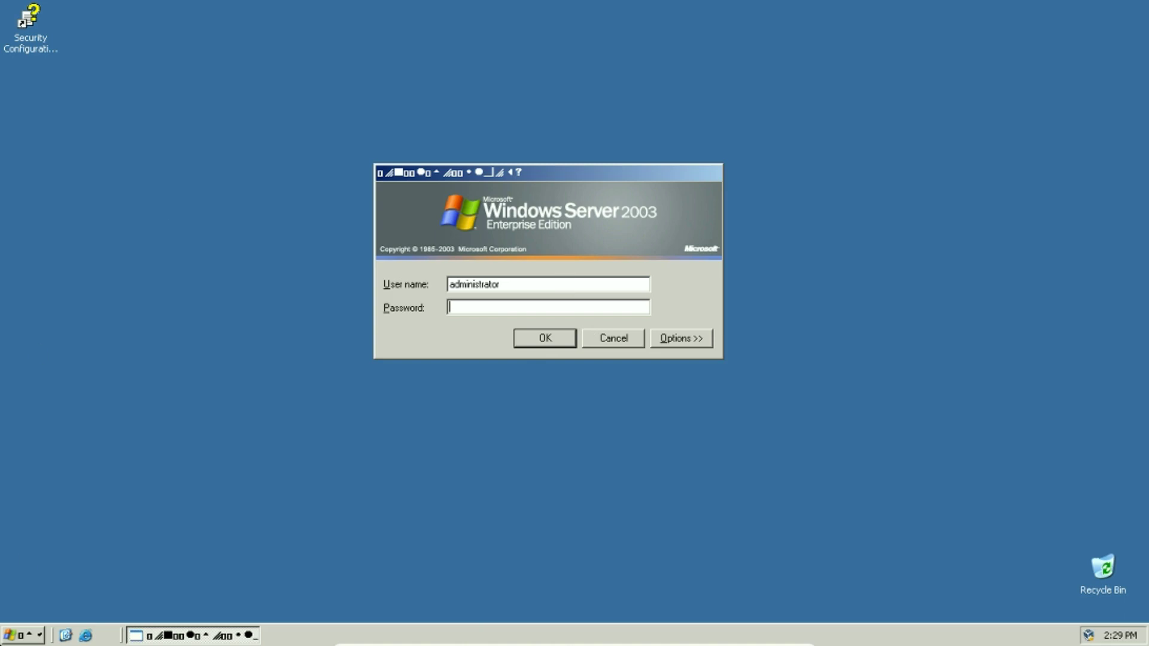
# Launch Registry Editor by running regedit from the Start menu's Run box
pyautogui.click(24, 635)
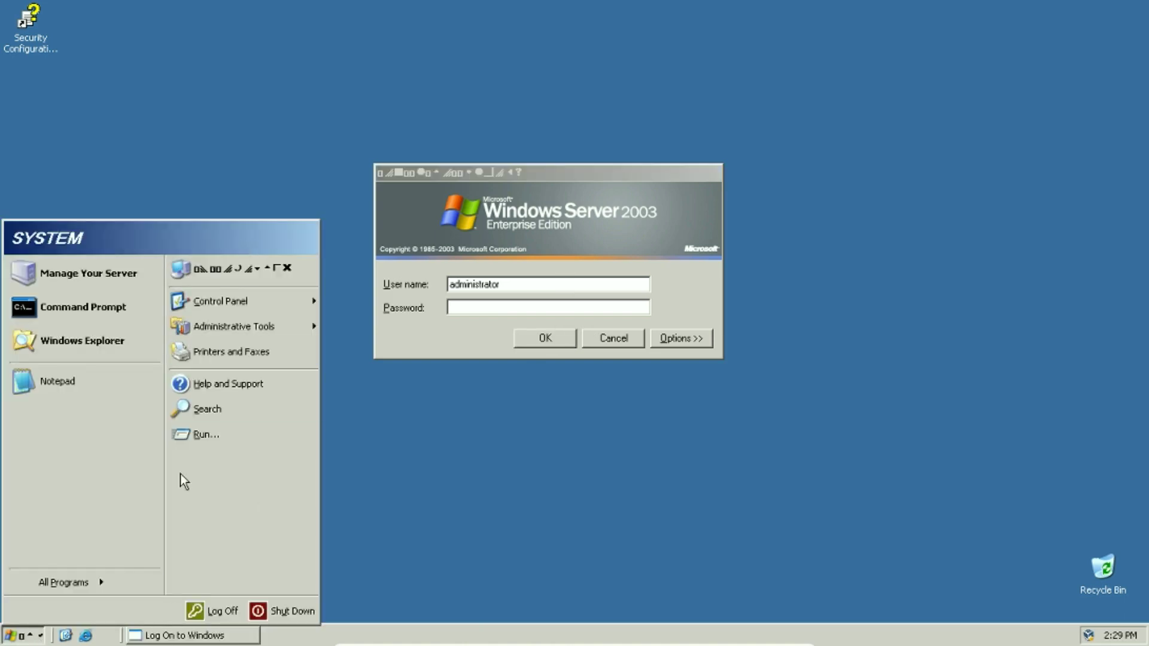
pyautogui.click(204, 433)
pyautogui.write('regedit')
pyautogui.press('Return')
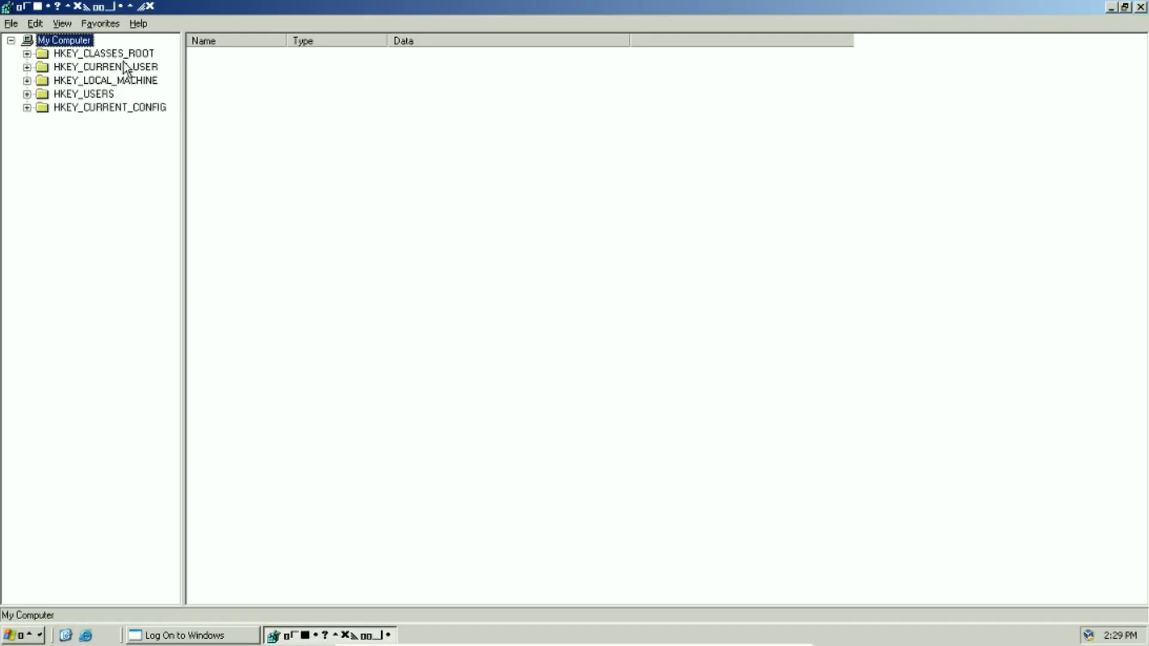
# Maximize Registry Editor and try deleting HKEY_LOCAL_MACHINE\SOFTWARE, dismissing the cannot-delete error
pyautogui.doubleClick(124, 64)
pyautogui.click(27, 80)
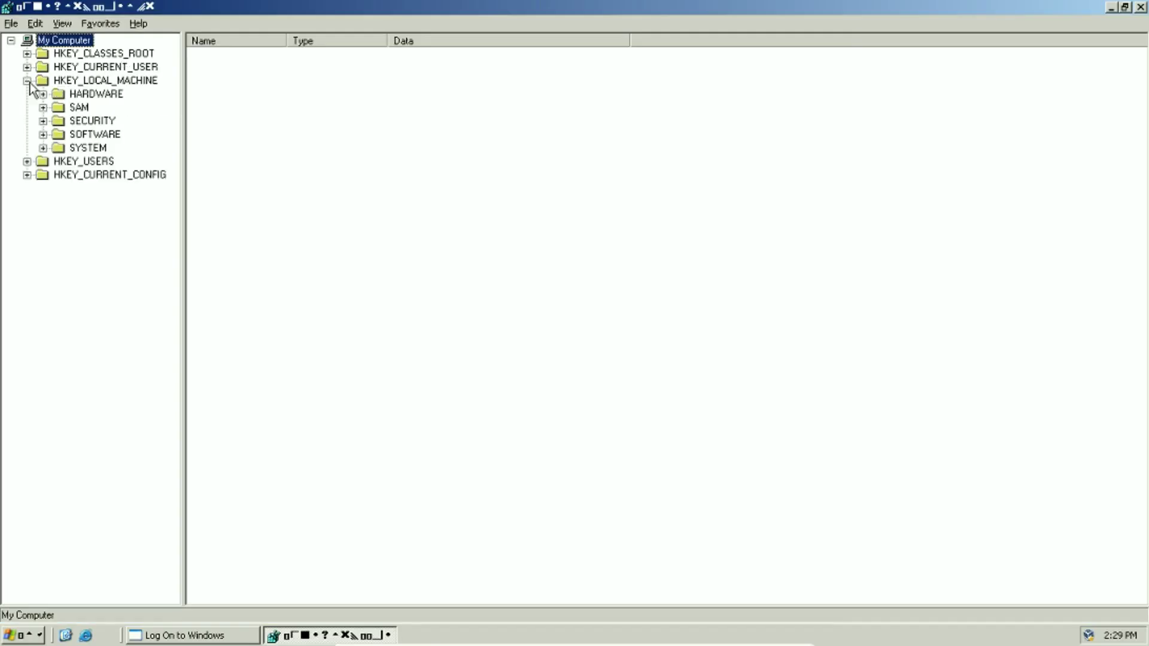
pyautogui.click(87, 137)
pyautogui.press('Delete')
pyautogui.press('Escape')
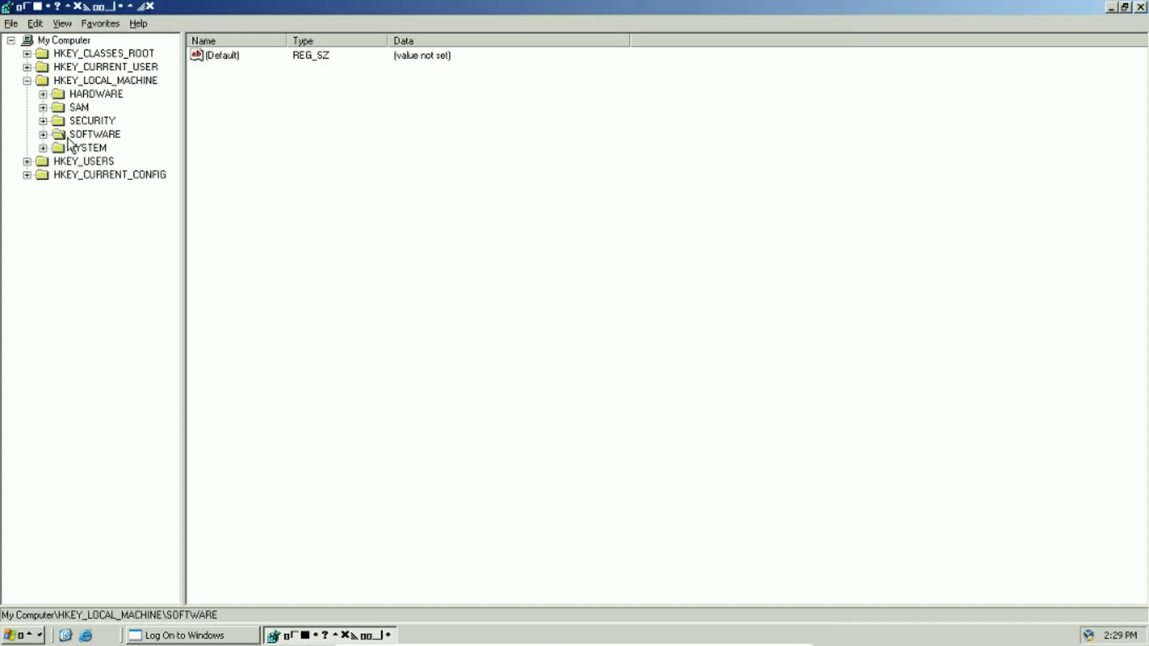
pyautogui.press('Delete')
pyautogui.press('Return')
pyautogui.click(565, 362)
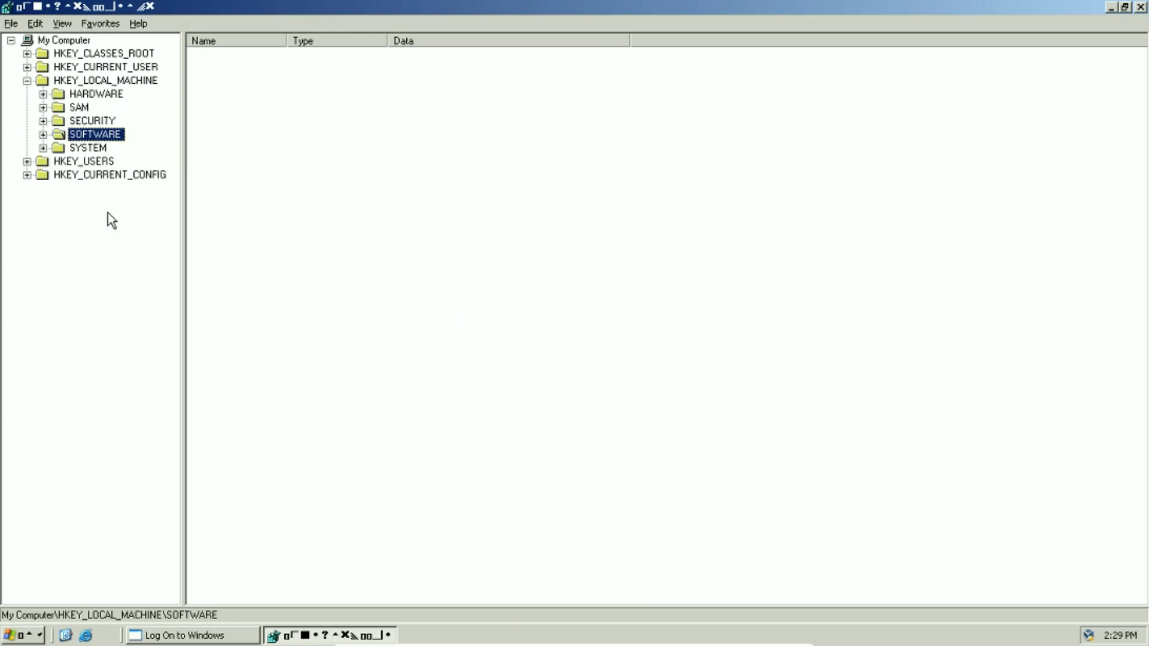
# Show the Perflib values under SOFTWARE\Microsoft\Windows NT\CurrentVersion
pyautogui.click(43, 134)
pyautogui.click(59, 174)
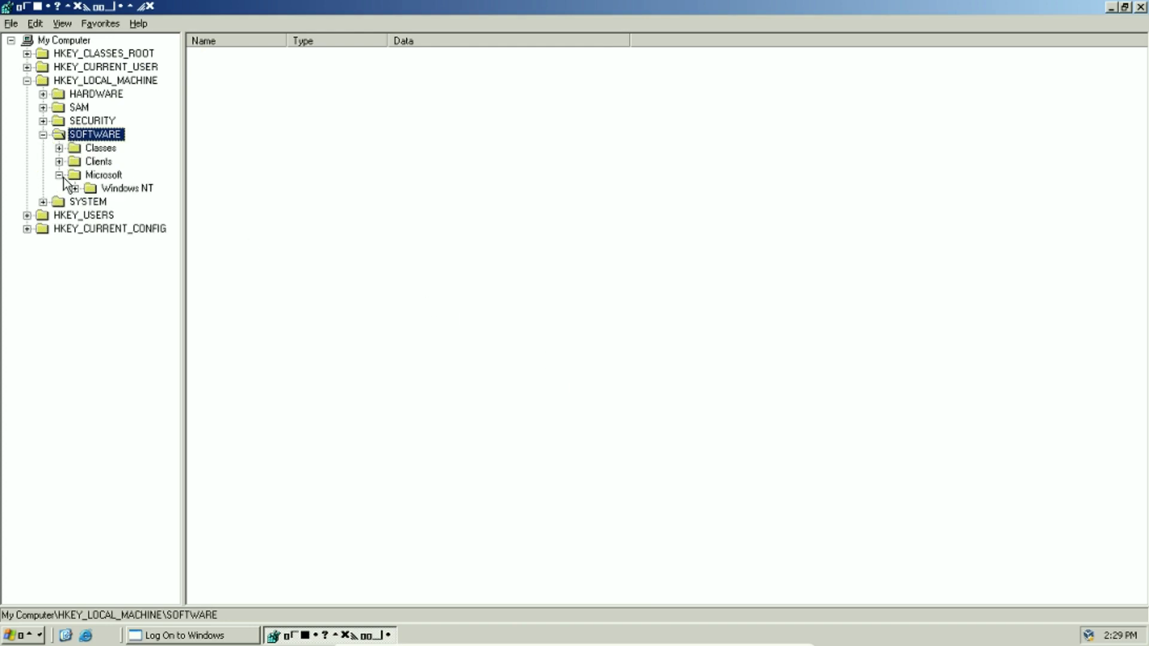
pyautogui.click(75, 189)
pyautogui.click(91, 202)
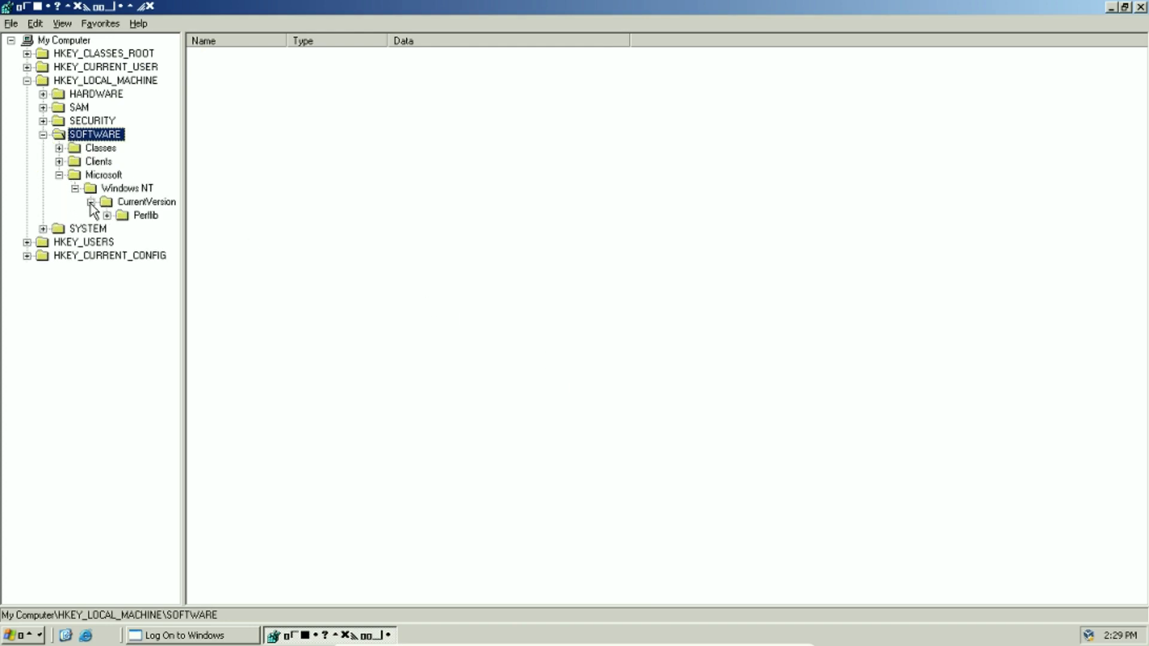
pyautogui.click(133, 216)
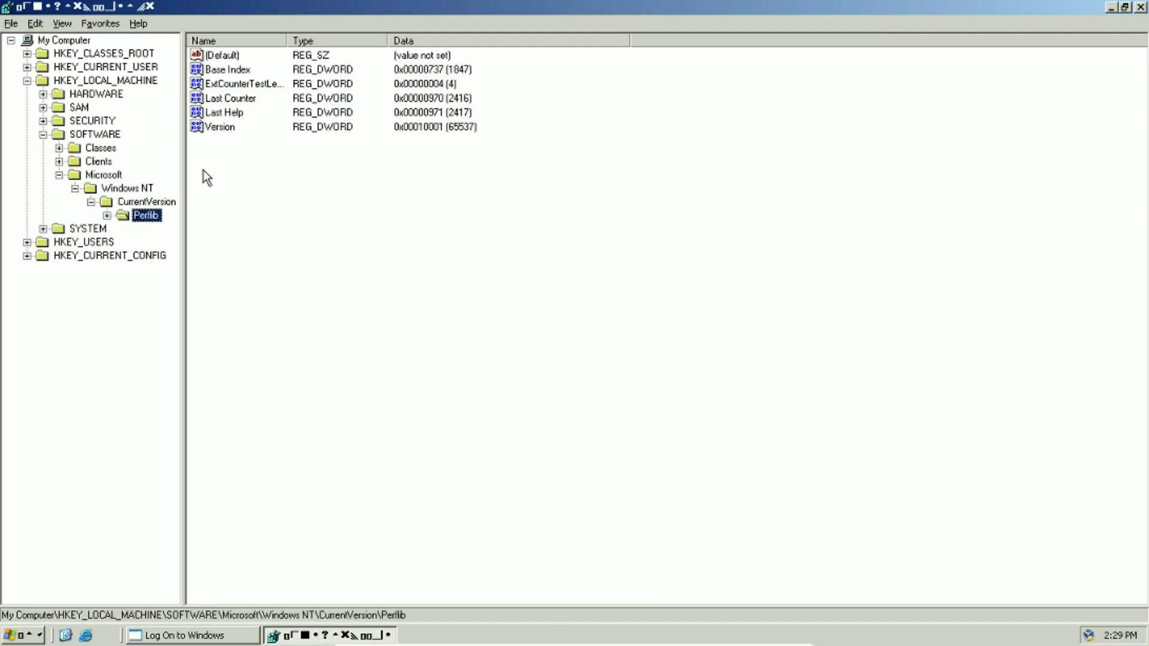
# Delete the Control Panel key under HKEY_CURRENT_USER
pyautogui.click(90, 67)
pyautogui.click(27, 67)
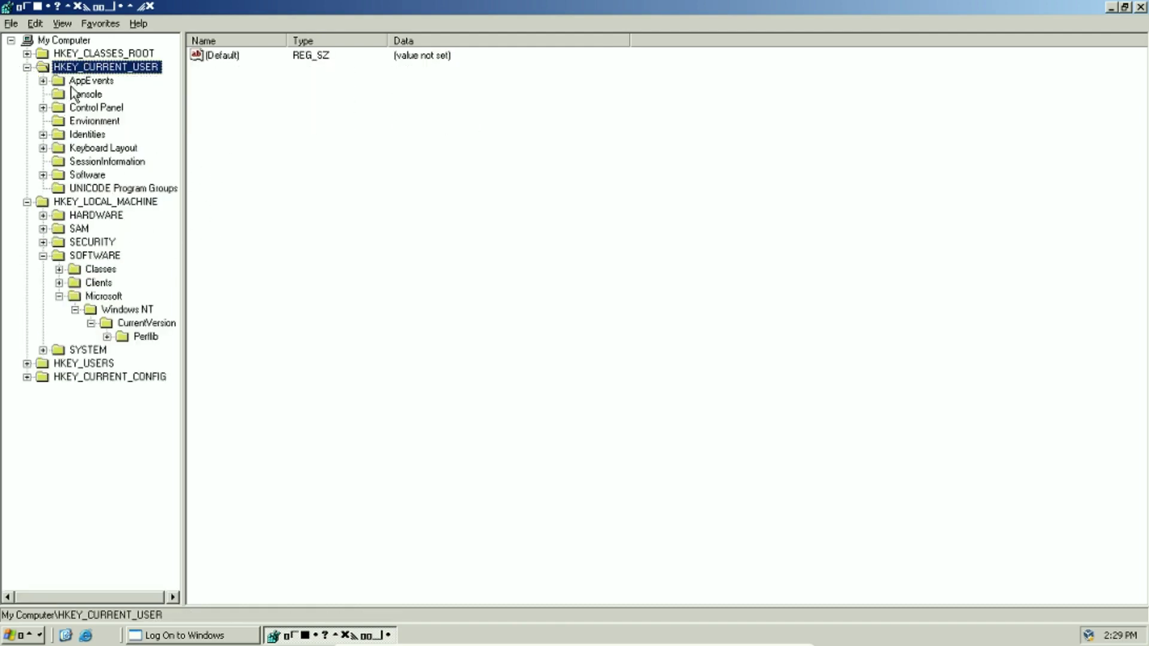
pyautogui.click(84, 109)
pyautogui.press('Delete')
pyautogui.press('Return')
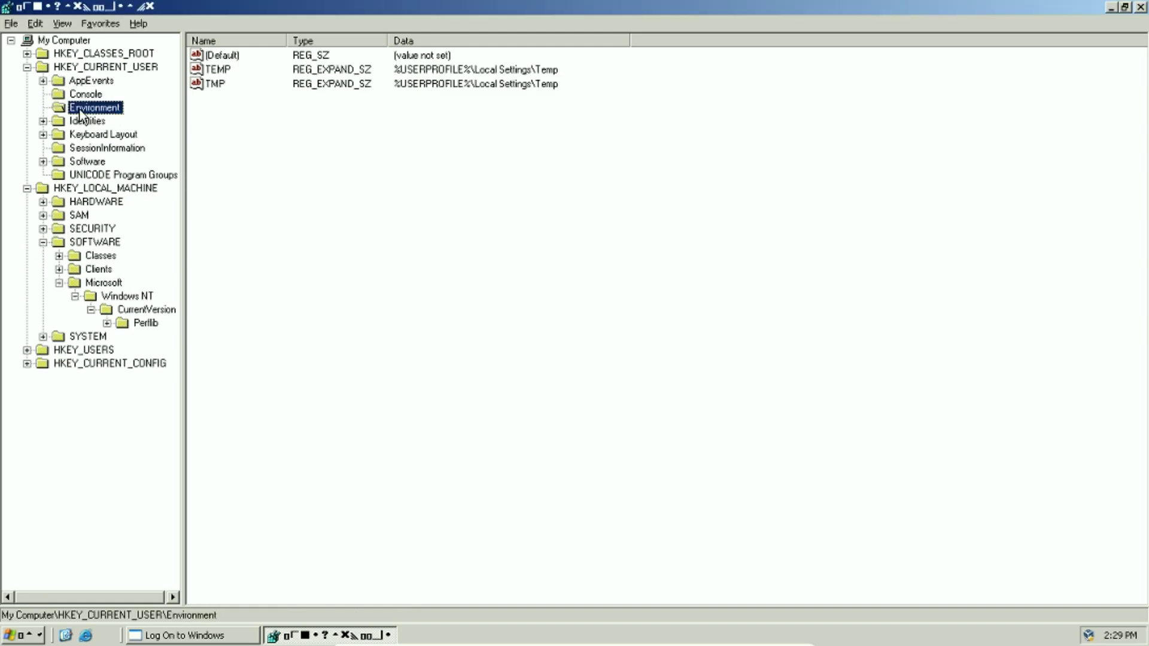
# Expand HKEY_CLASSES_ROOT's two CLSID GUID keys and the http key down to shell
pyautogui.click(67, 350)
pyautogui.click(79, 365)
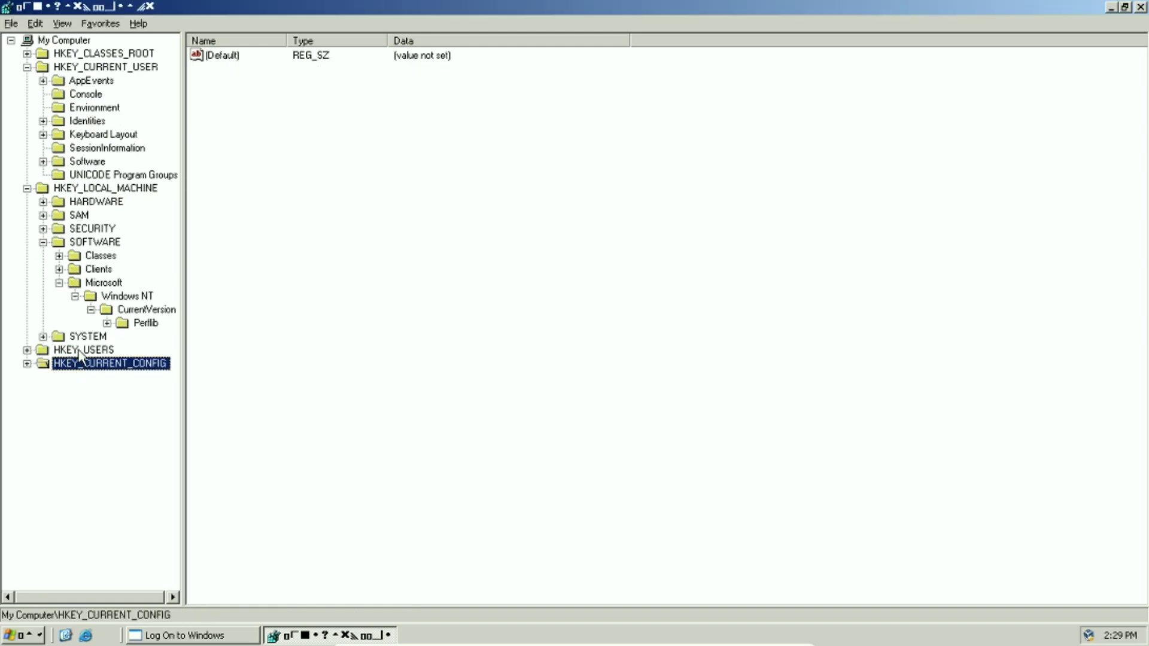
pyautogui.click(27, 53)
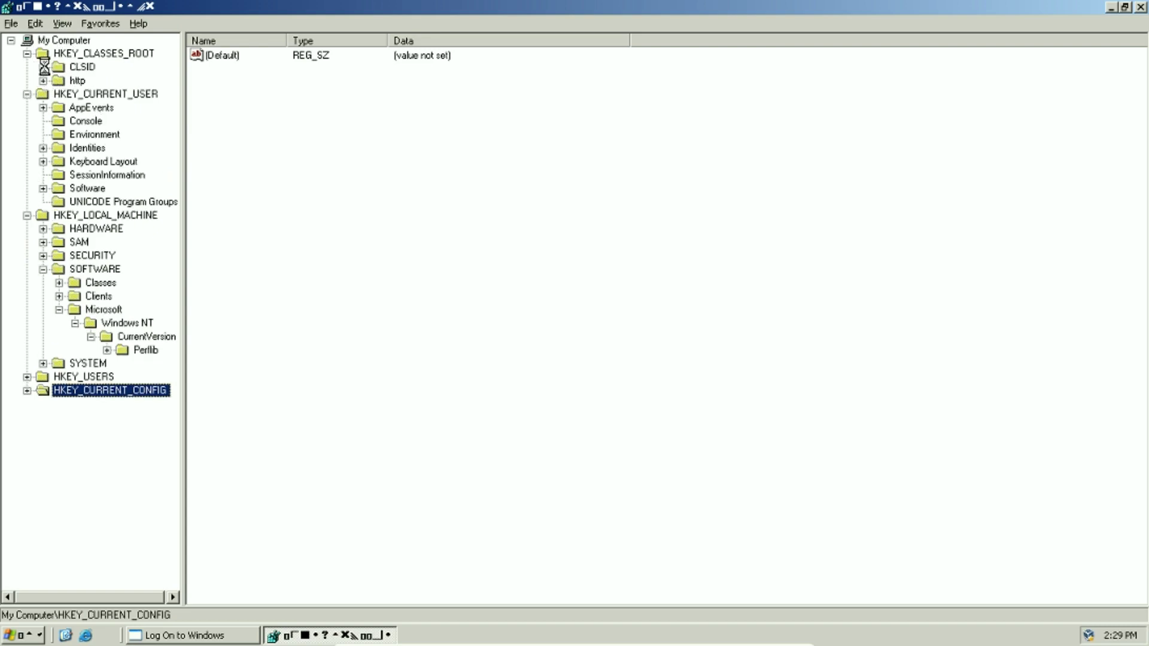
pyautogui.click(43, 80)
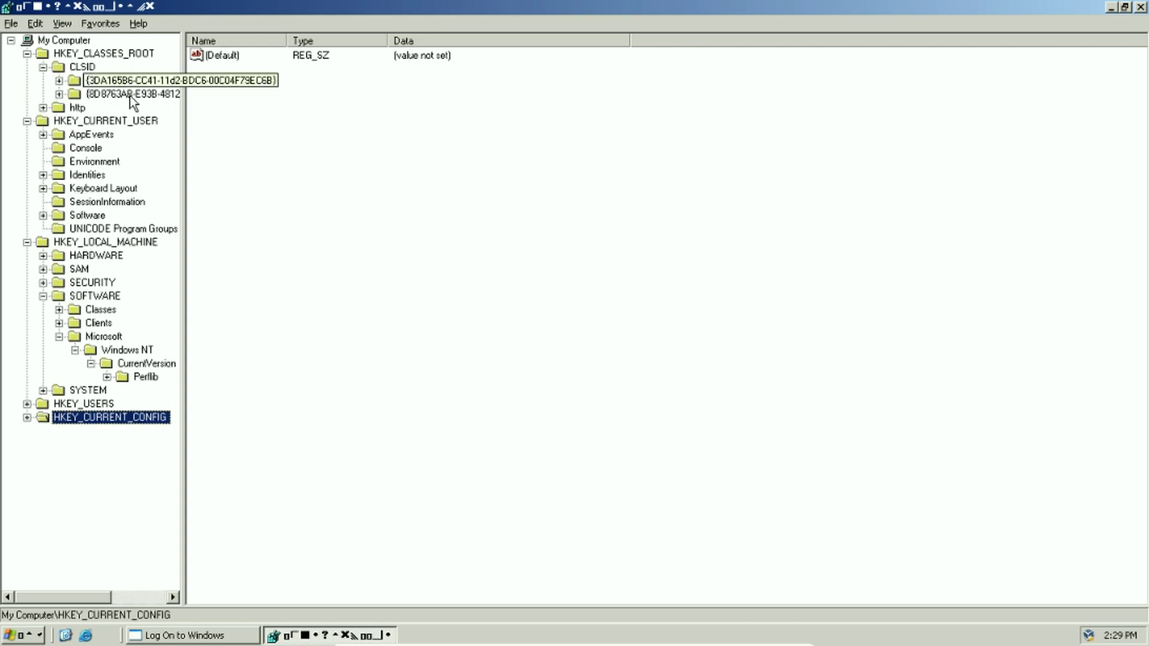
pyautogui.click(58, 80)
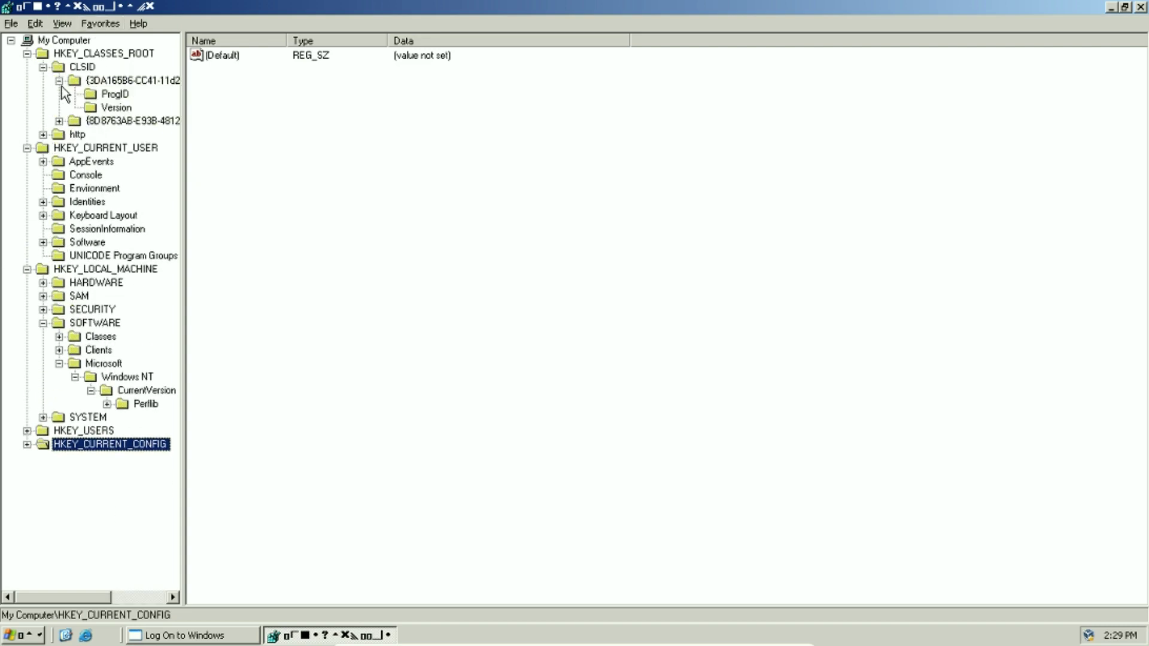
pyautogui.click(58, 121)
pyautogui.click(43, 148)
pyautogui.click(94, 162)
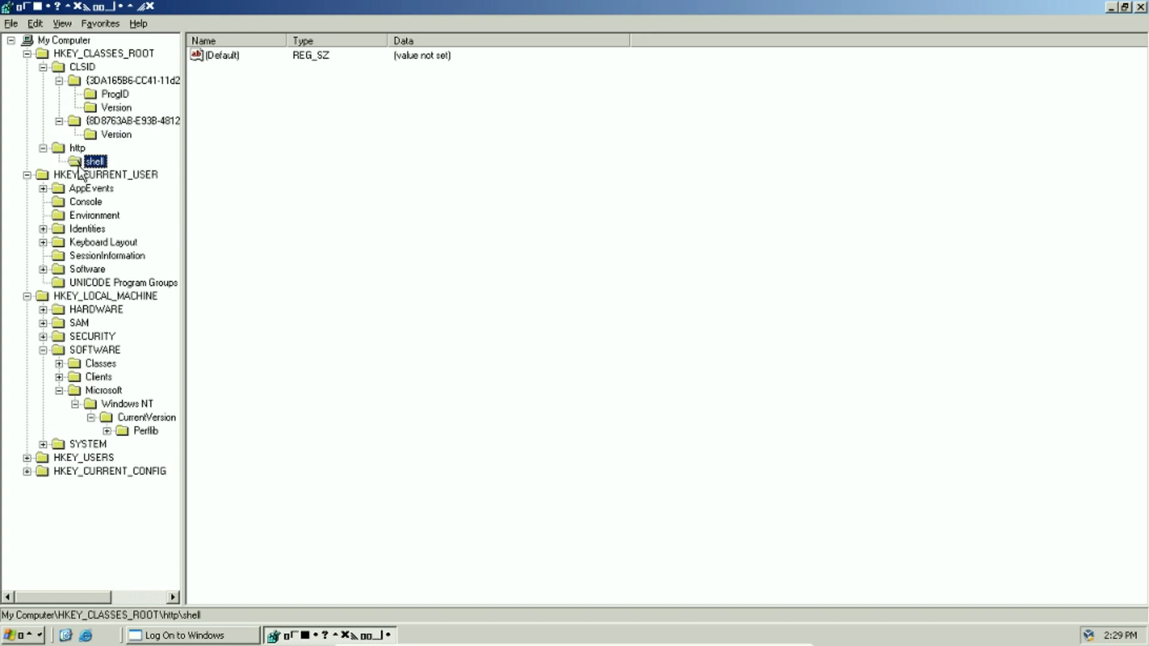
# Browse the Version and ProgID keys under the GUIDs and the CLSID key's values
pyautogui.click(117, 136)
pyautogui.click(116, 107)
pyautogui.click(114, 94)
pyautogui.click(88, 68)
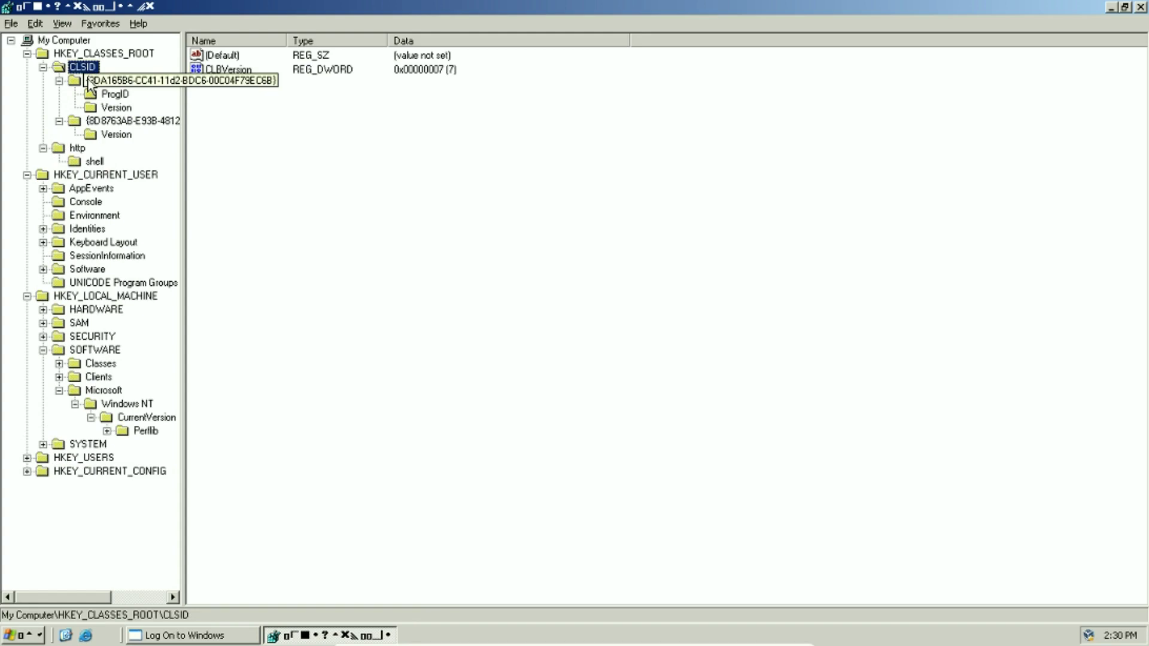
pyautogui.click(99, 81)
pyautogui.click(103, 54)
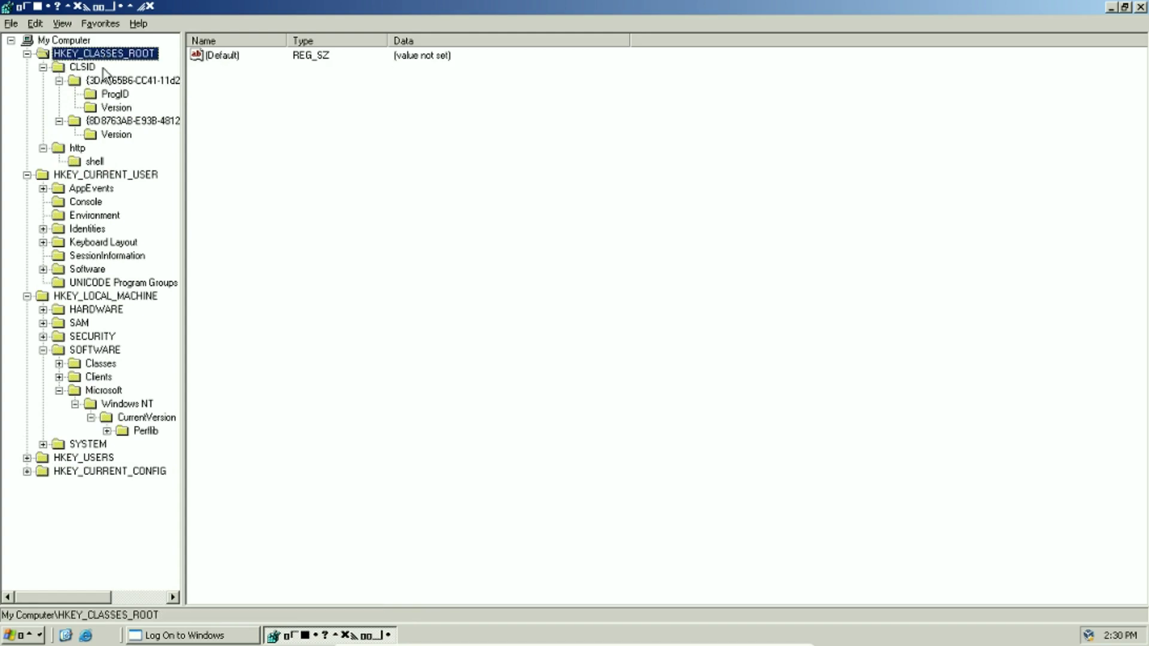
# Browse HKEY_CURRENT_USER's AppEvents, Console and Environment keys, ending on Console's values
pyautogui.click(60, 190)
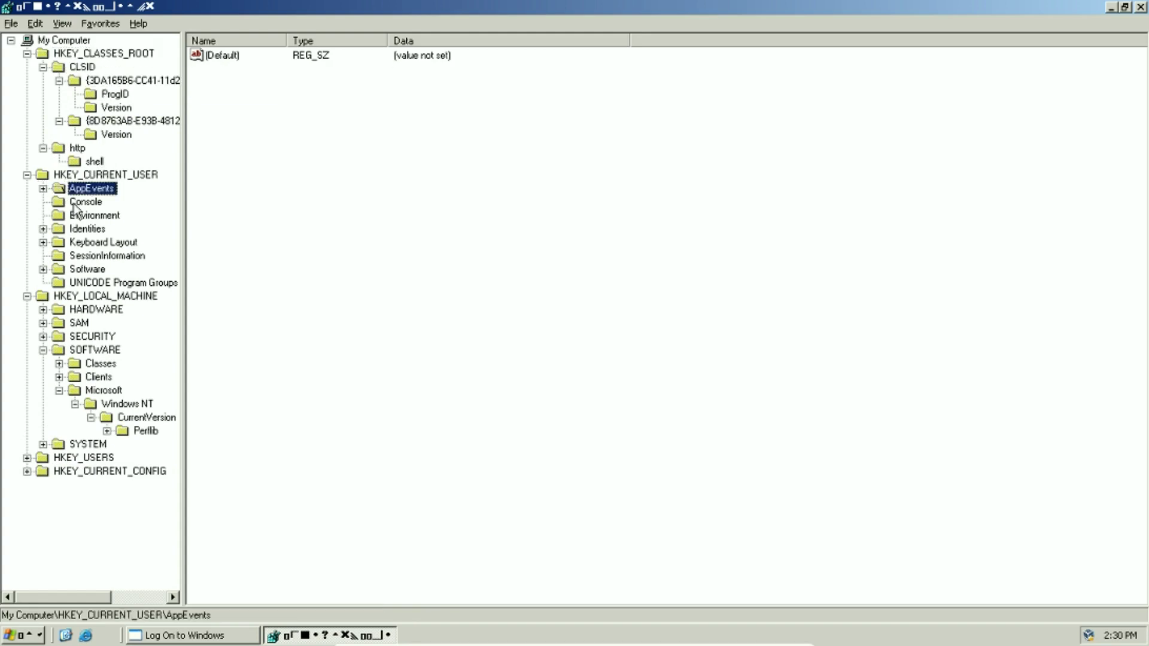
pyautogui.click(76, 205)
pyautogui.click(85, 216)
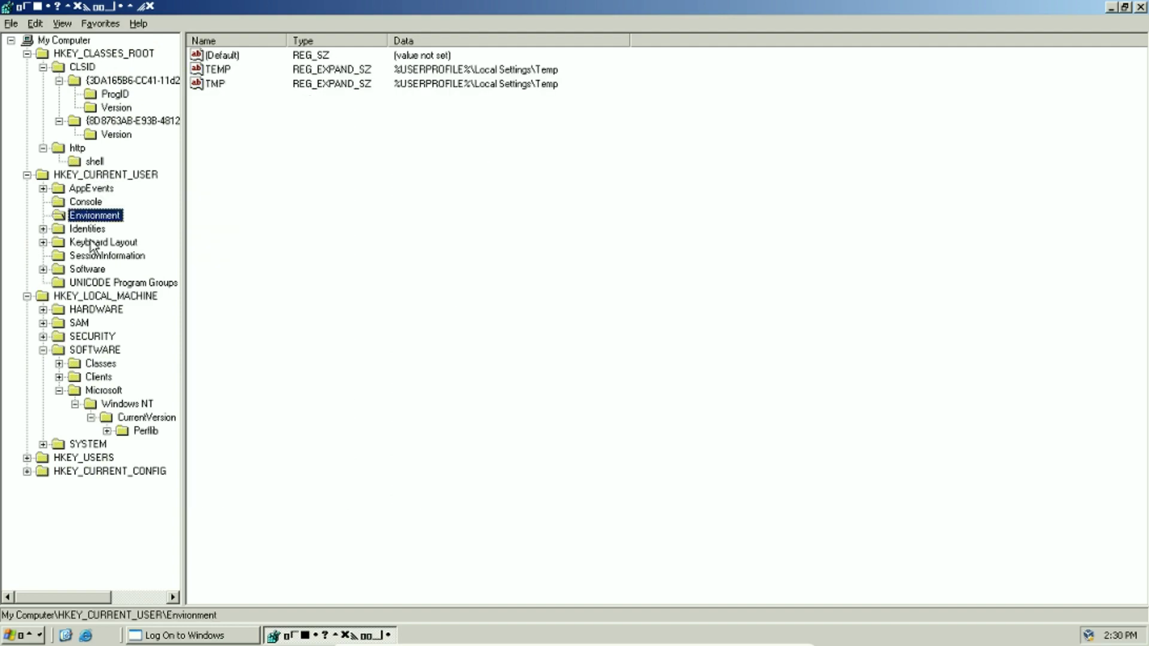
pyautogui.click(84, 203)
# Select all the Console values from WindowSize upward and delete them
pyautogui.moveTo(234, 566); pyautogui.dragTo(202, 37)
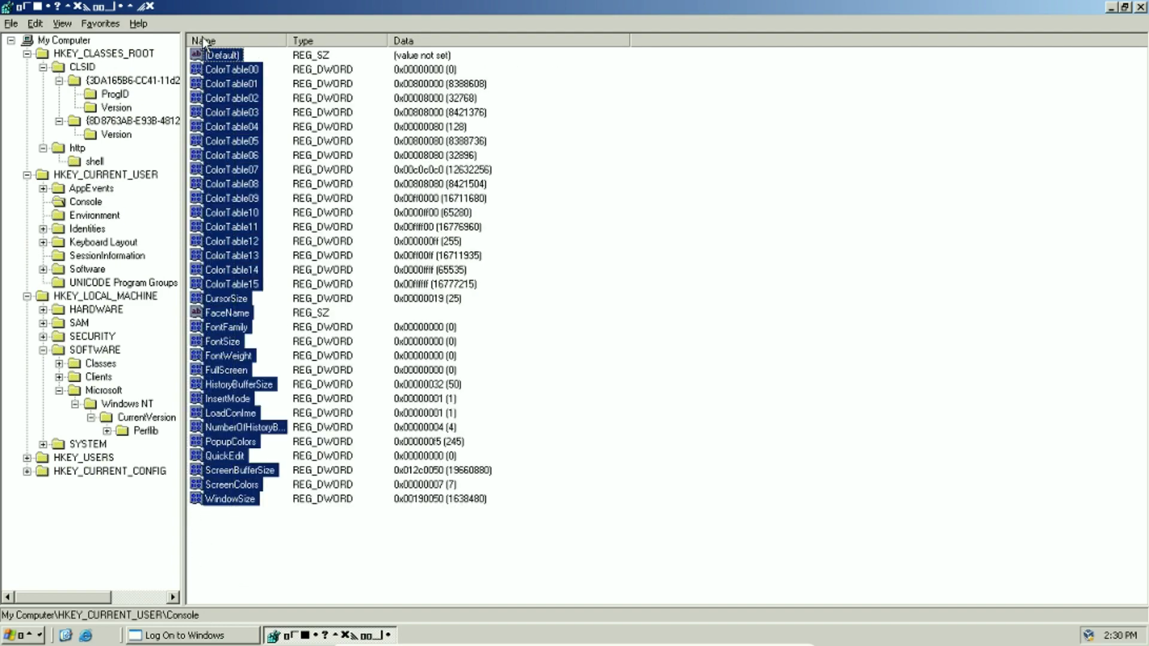
pyautogui.press('Delete')
pyautogui.press('Return')
pyautogui.press('Return')
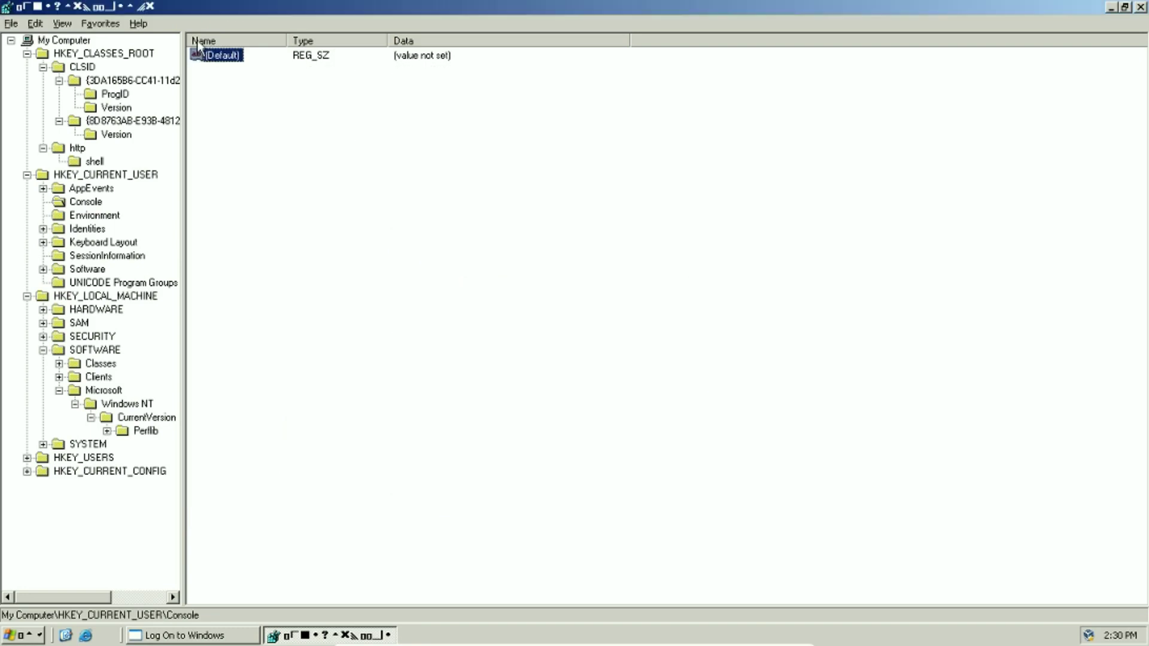
# Delete the Software key under HKEY_CURRENT_CONFIG
pyautogui.click(84, 461)
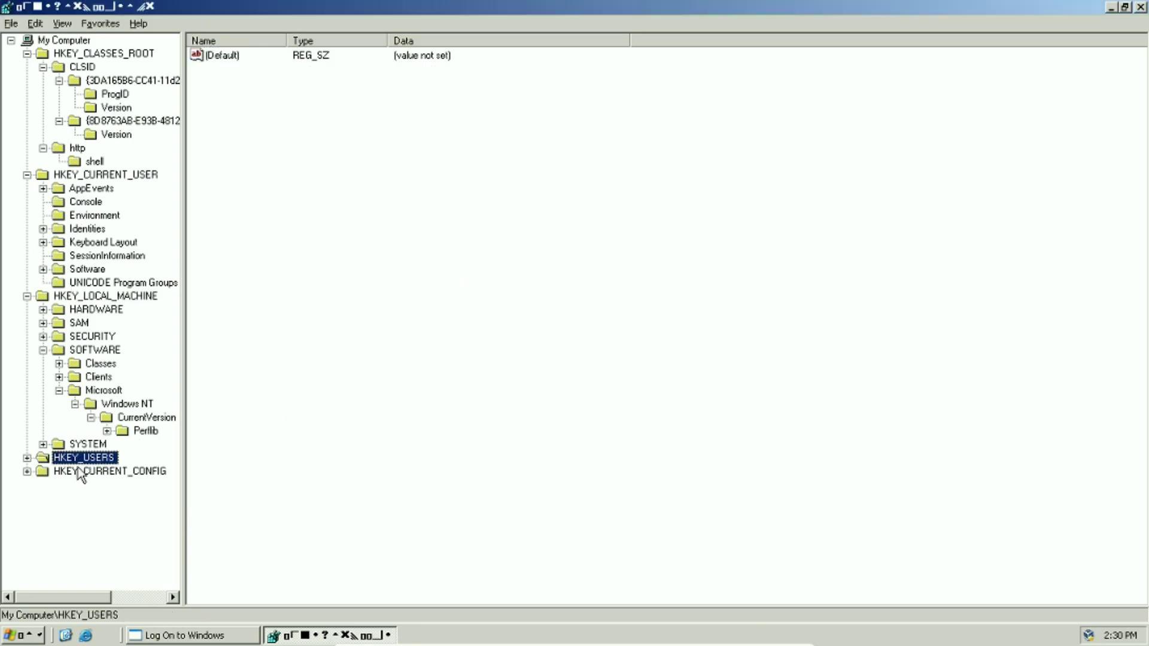
pyautogui.click(82, 472)
pyautogui.click(27, 472)
pyautogui.click(84, 484)
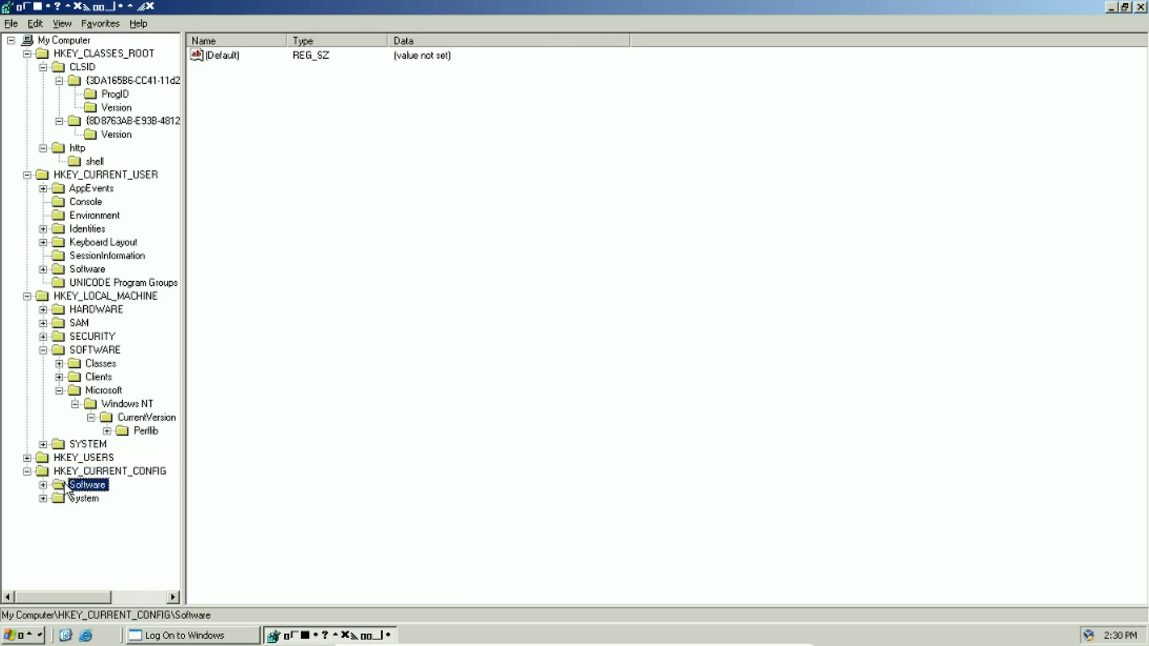
pyautogui.press('Delete')
pyautogui.press('Return')
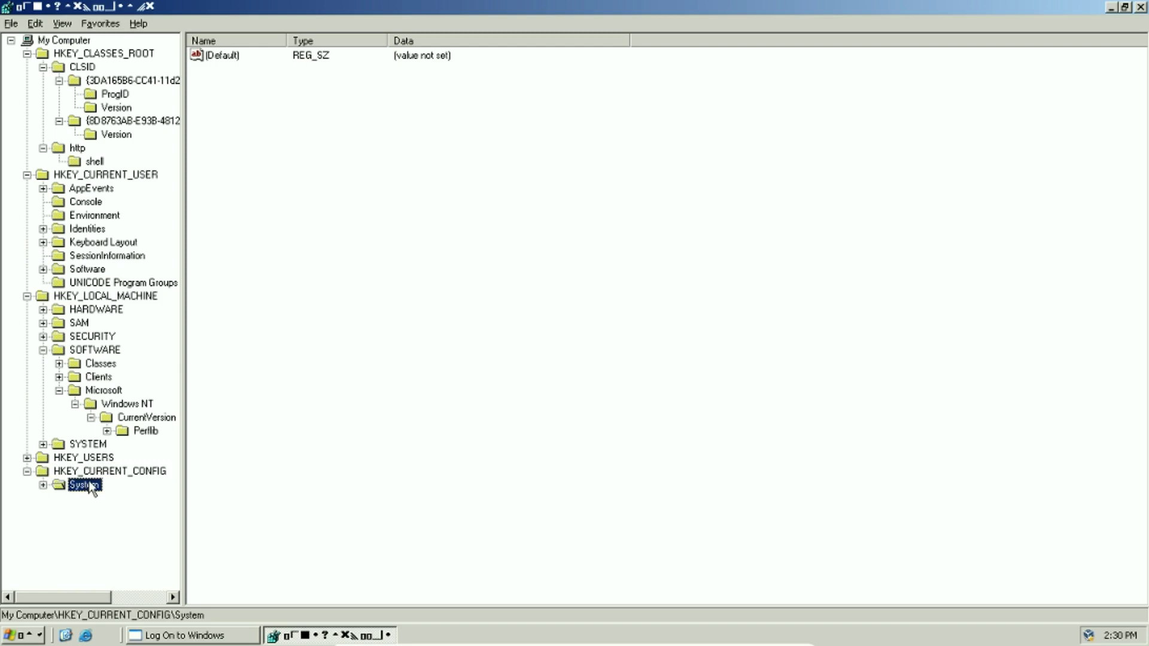
# Delete the Class, Print and VIDEO keys under HKEY_CURRENT_CONFIG\System\CurrentControlSet\Control
pyautogui.click(43, 485)
pyautogui.click(71, 503)
pyautogui.click(59, 499)
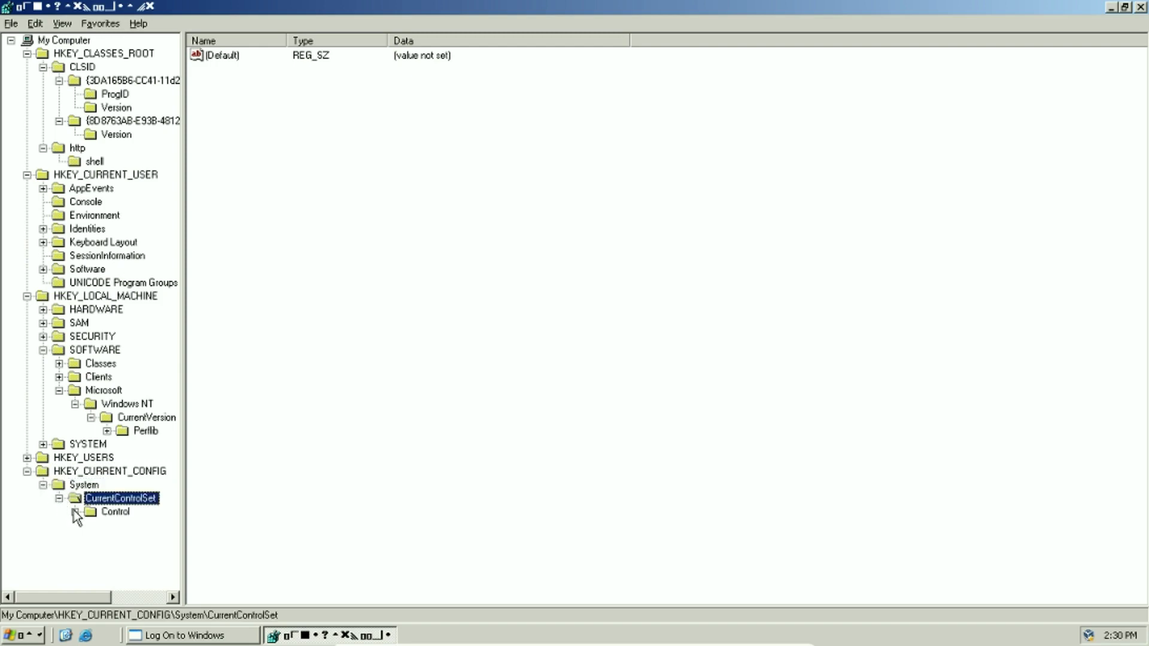
pyautogui.click(84, 513)
pyautogui.click(75, 512)
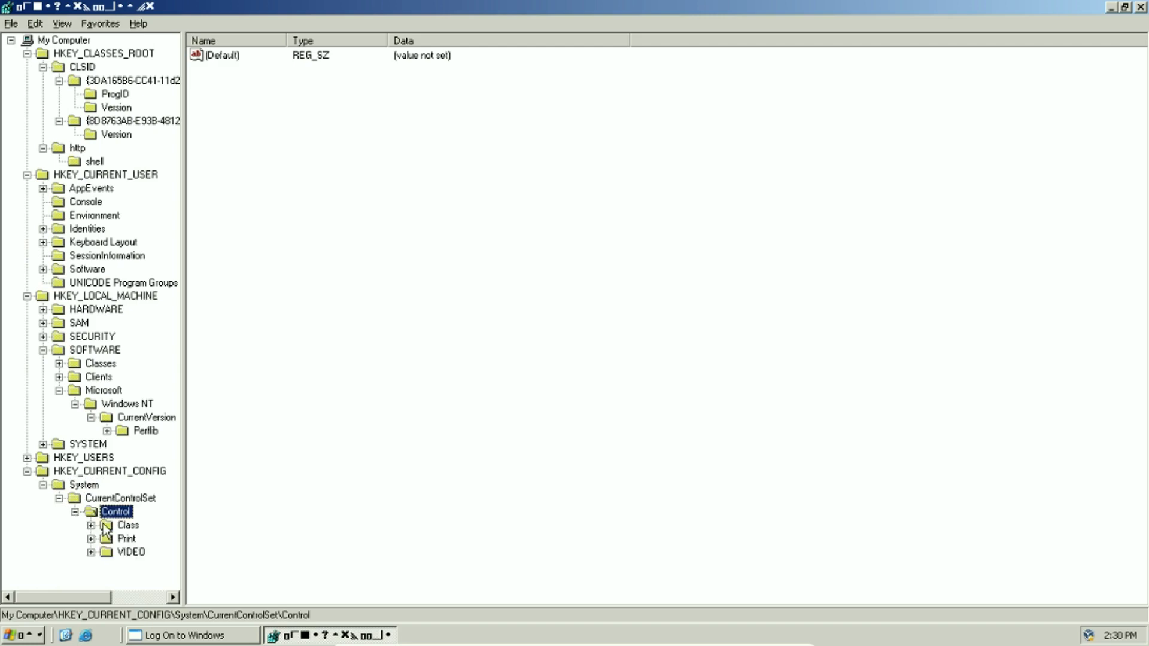
pyautogui.click(127, 525)
pyautogui.press('Delete')
pyautogui.press('Return')
pyautogui.press('Delete')
pyautogui.press('Return')
pyautogui.press('Delete')
pyautogui.press('Return')
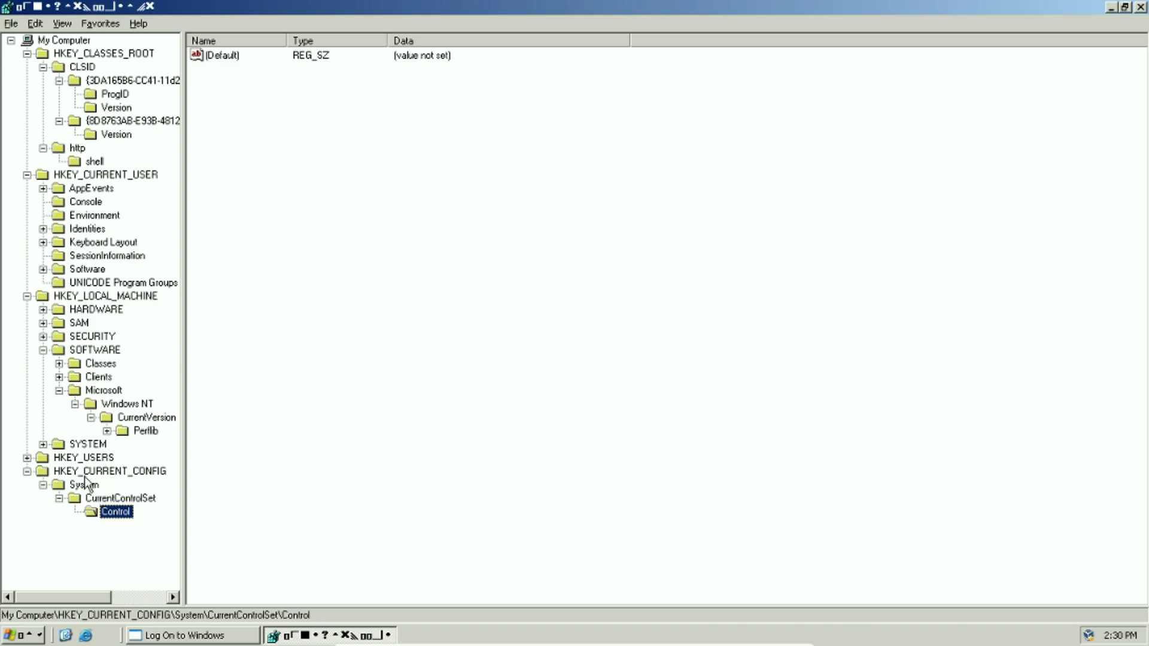
# Try deleting the .DEFAULT and S-1-5-18 keys under HKEY_USERS, dismissing the cannot-delete errors
pyautogui.click(27, 458)
pyautogui.click(78, 473)
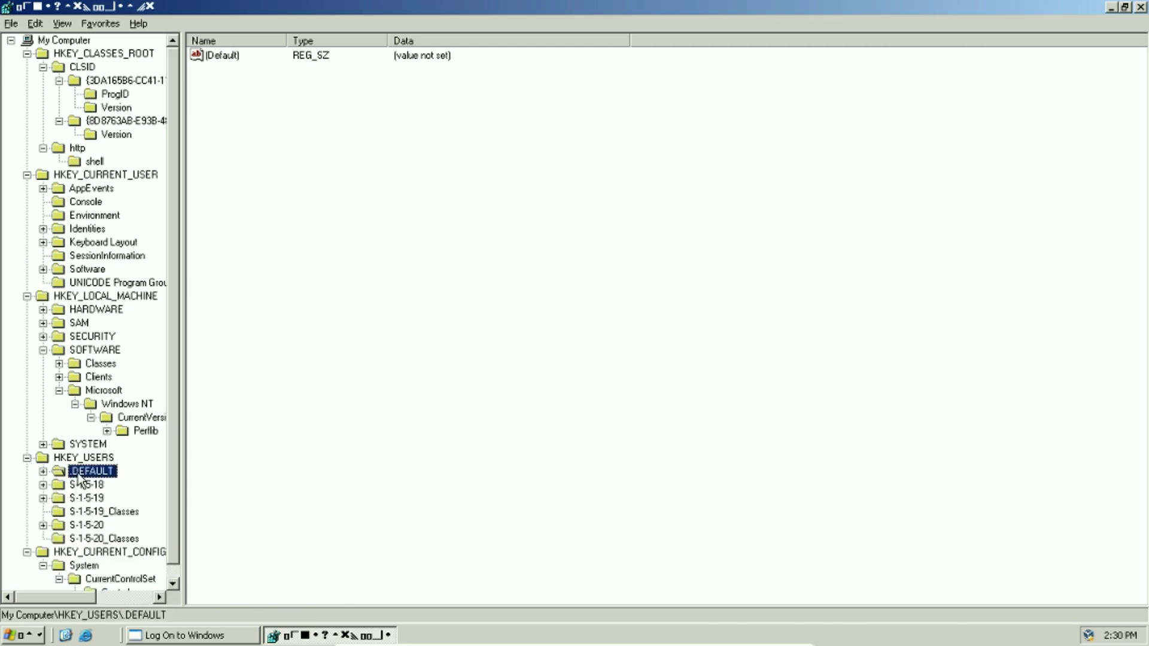
pyautogui.press('Delete')
pyautogui.press('Return')
pyautogui.press('Return')
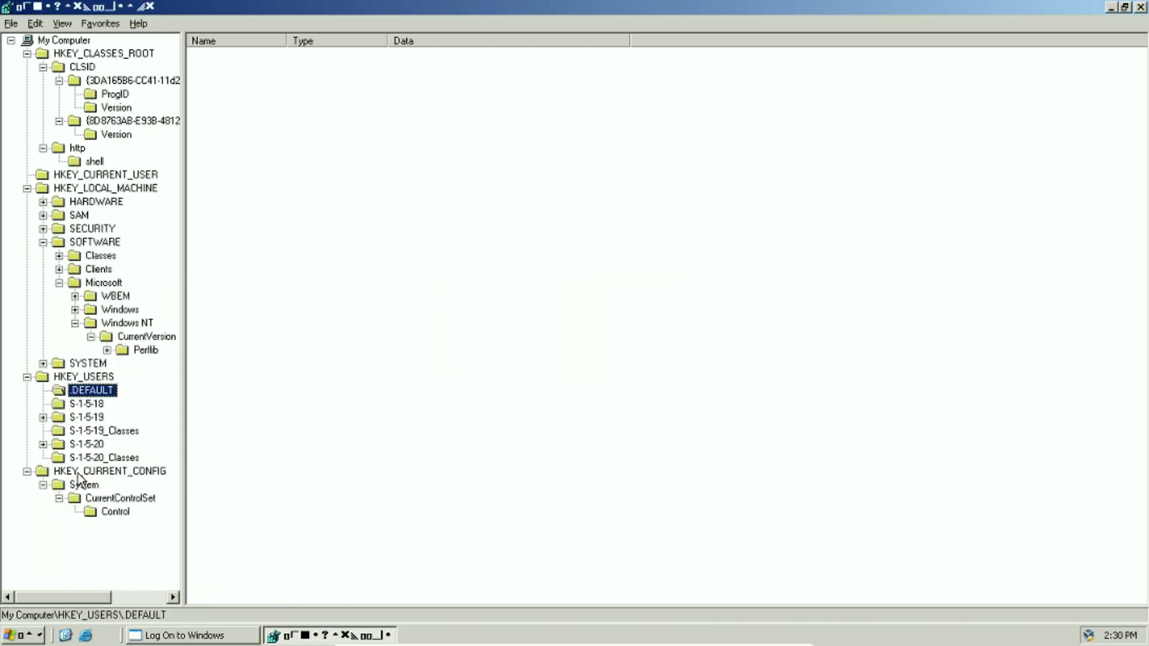
pyautogui.click(79, 407)
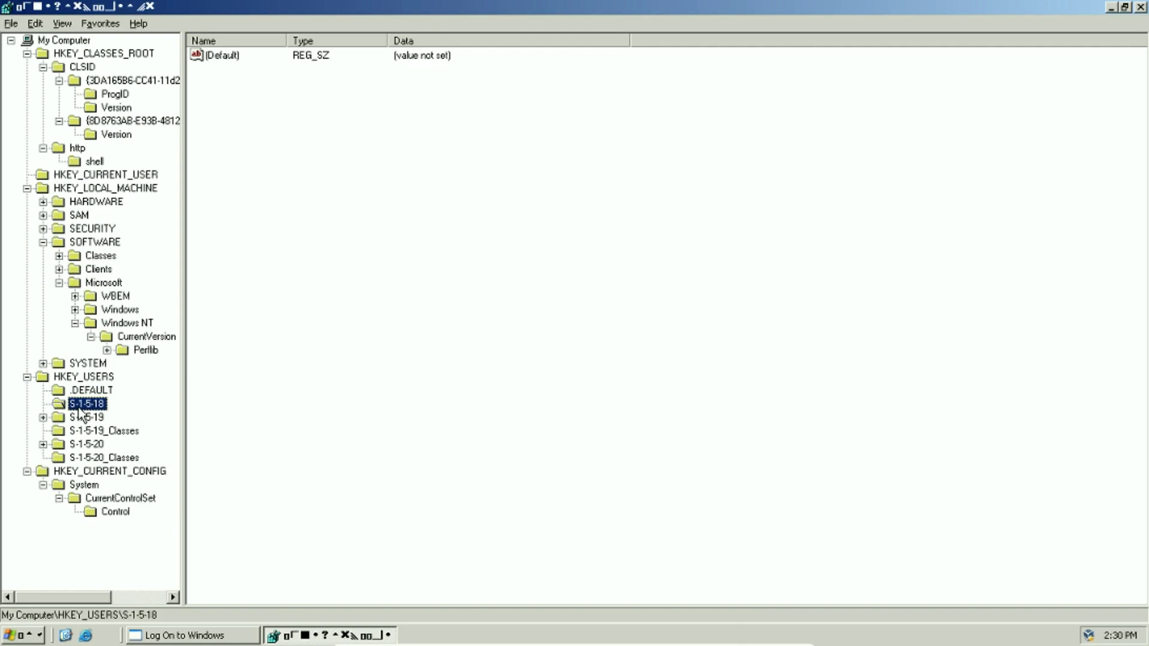
pyautogui.press('Delete')
pyautogui.press('Return')
pyautogui.press('Return')
# Try running cmd from the Run box, which fails with a no-associated-program error
pyautogui.press('super+r')
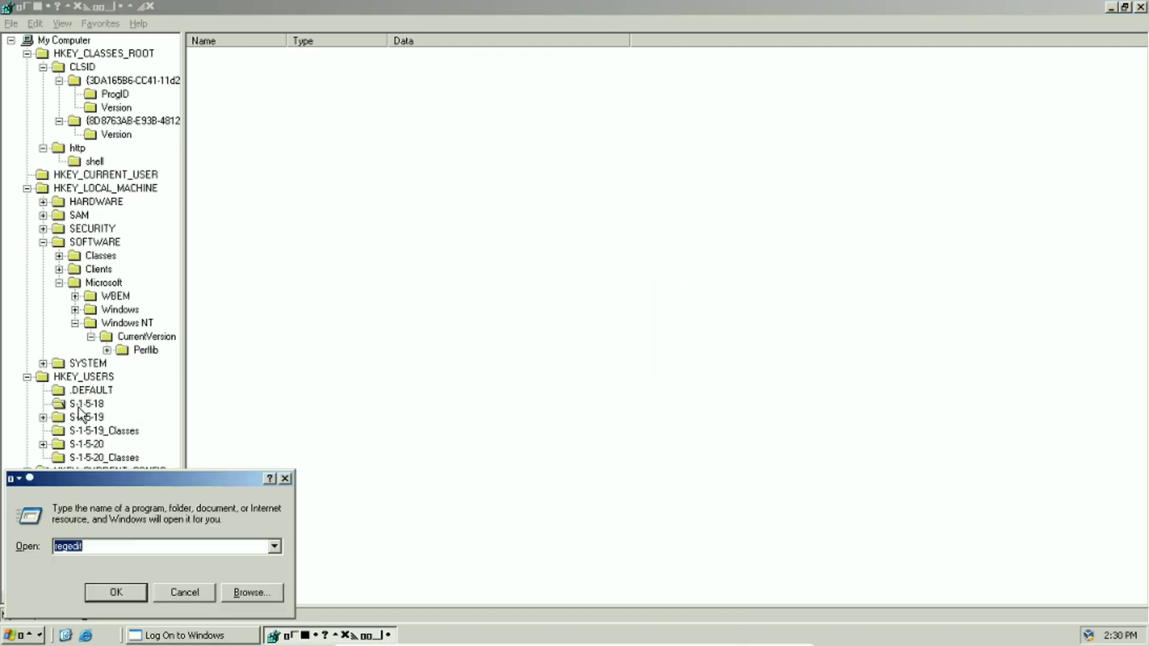
pyautogui.write('cmd')
pyautogui.press('Return')
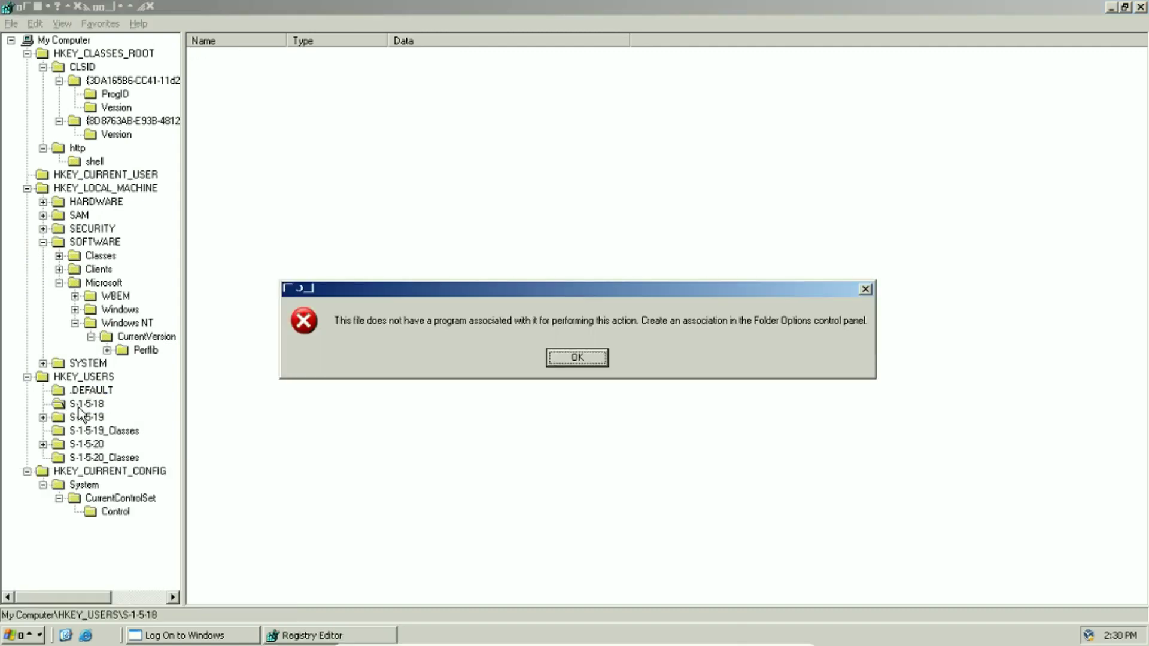
pyautogui.press('Return')
pyautogui.press('super+r')
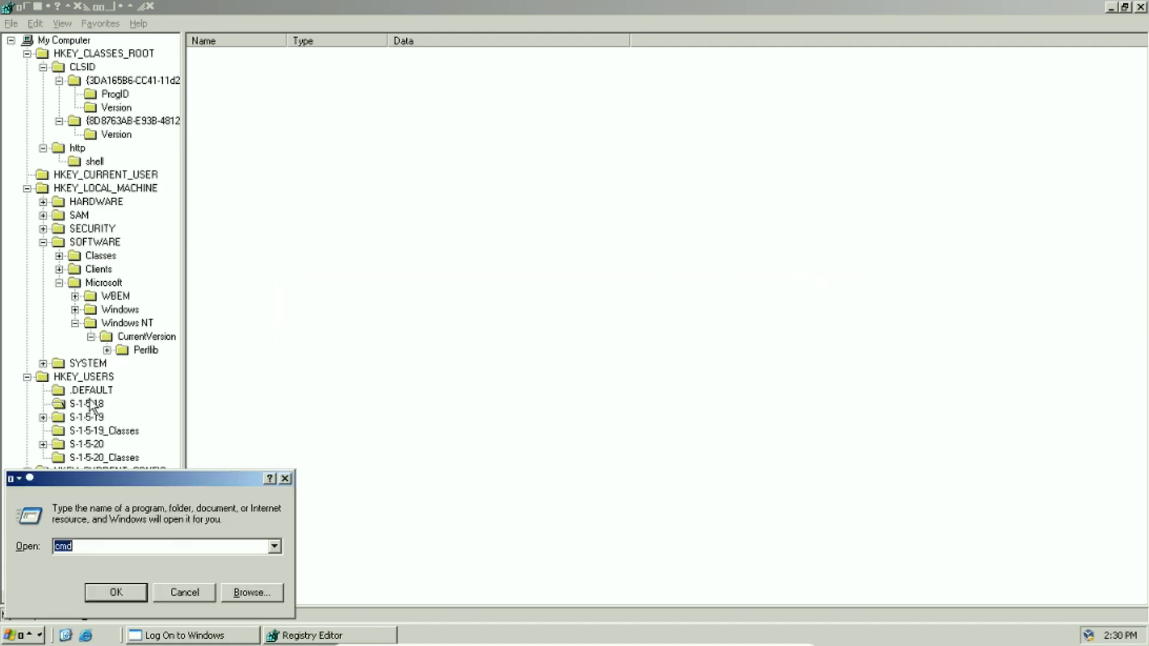
pyautogui.press('Escape')
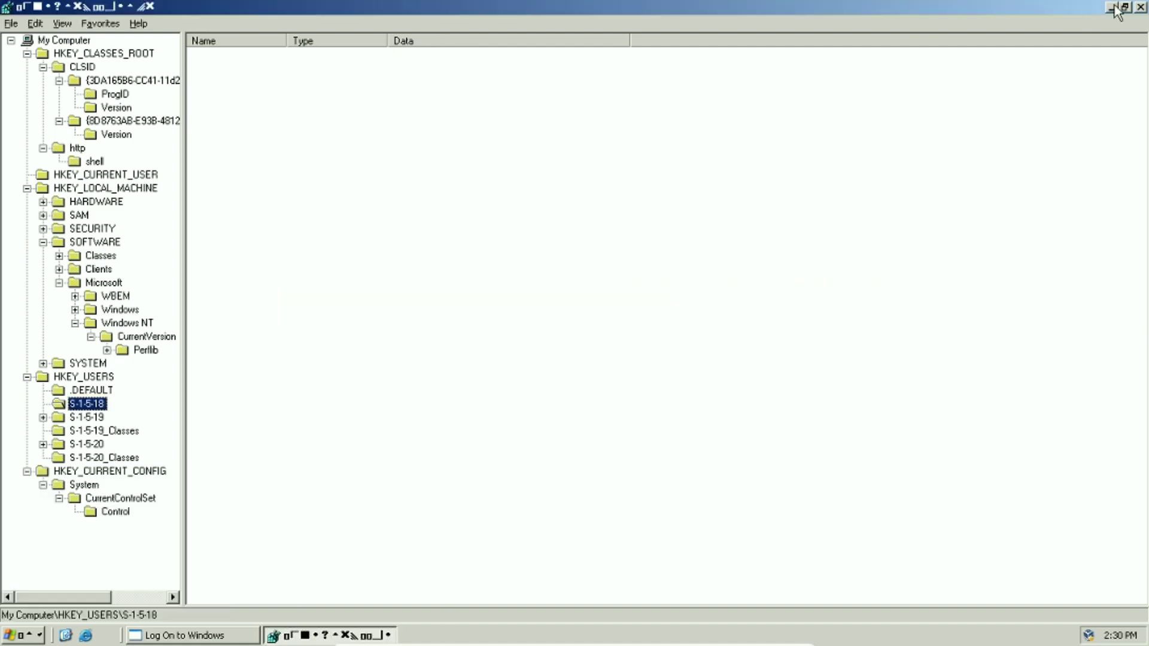
# Restore Registry Editor to a smaller window and move it and the Run box apart
pyautogui.click(1125, 8)
pyautogui.moveTo(778, 66); pyautogui.dragTo(970, 80)
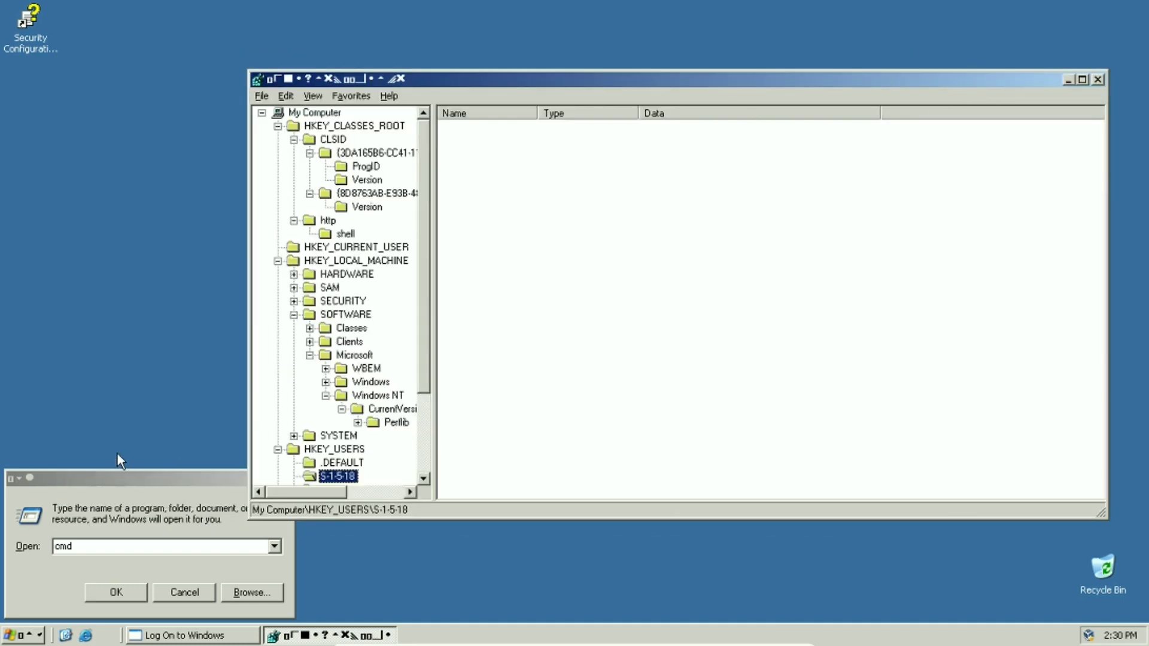
pyautogui.moveTo(113, 476); pyautogui.dragTo(390, 341)
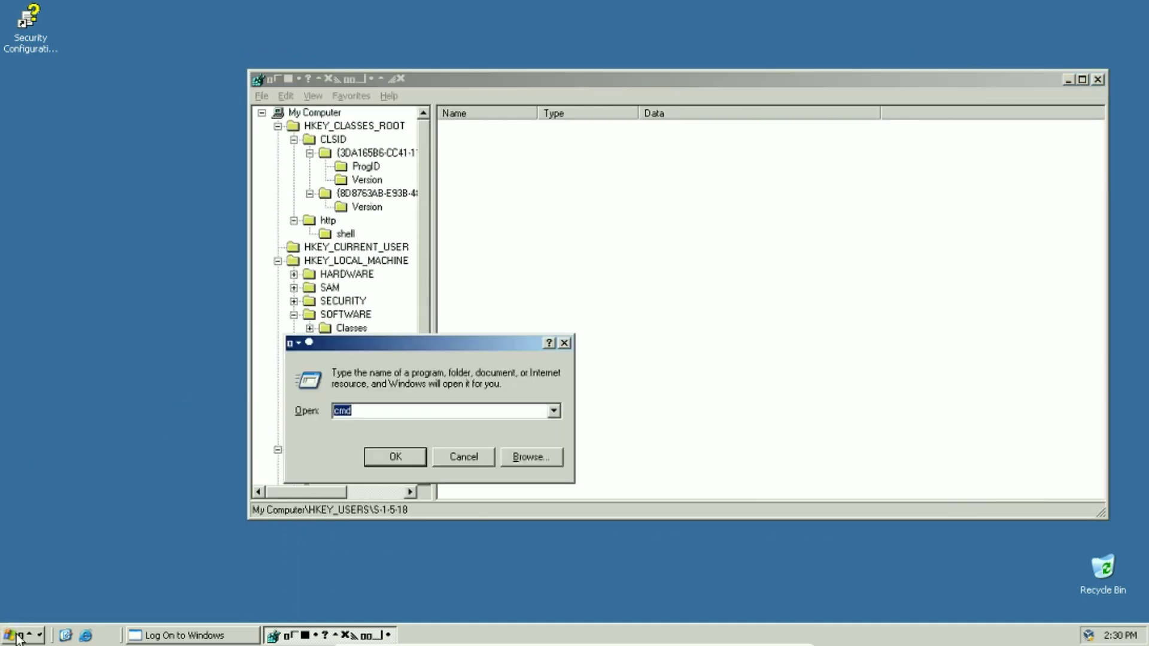
pyautogui.click(19, 635)
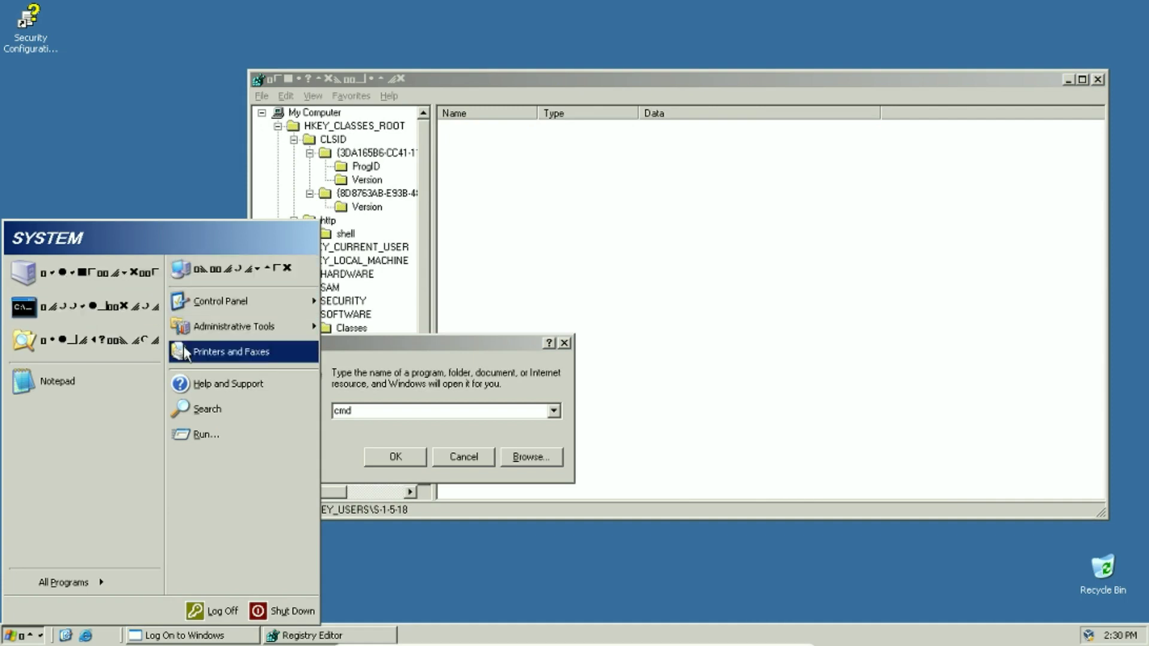
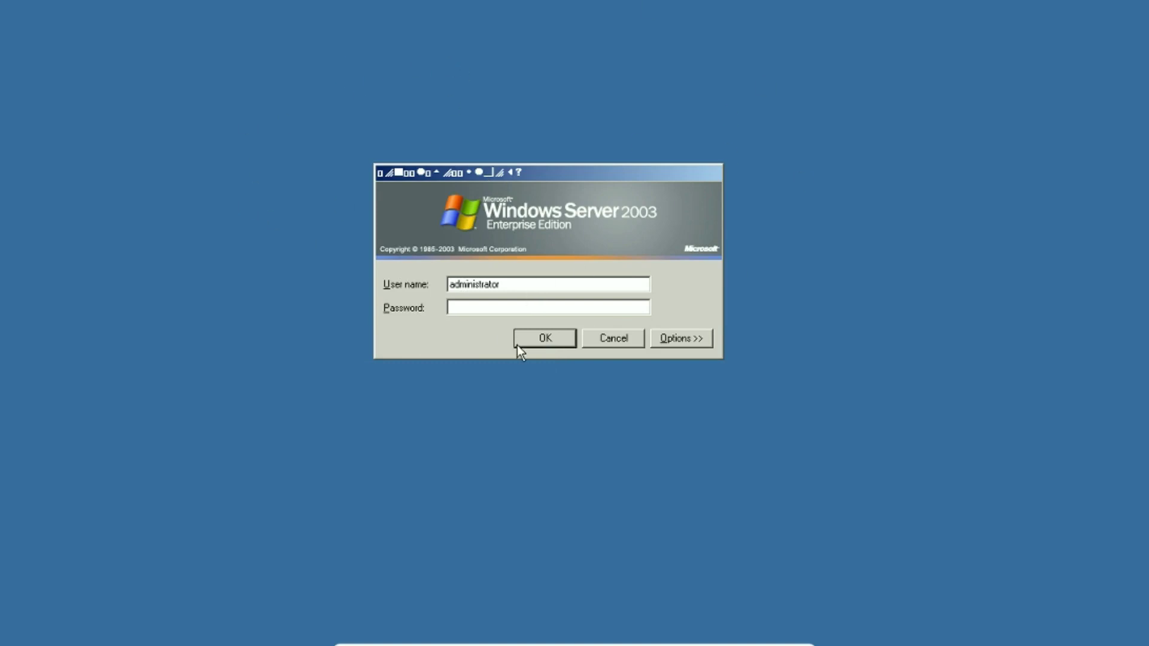
# Submit the administrator logon and dismiss the Product Activation error 0x80090019
pyautogui.click(534, 340)
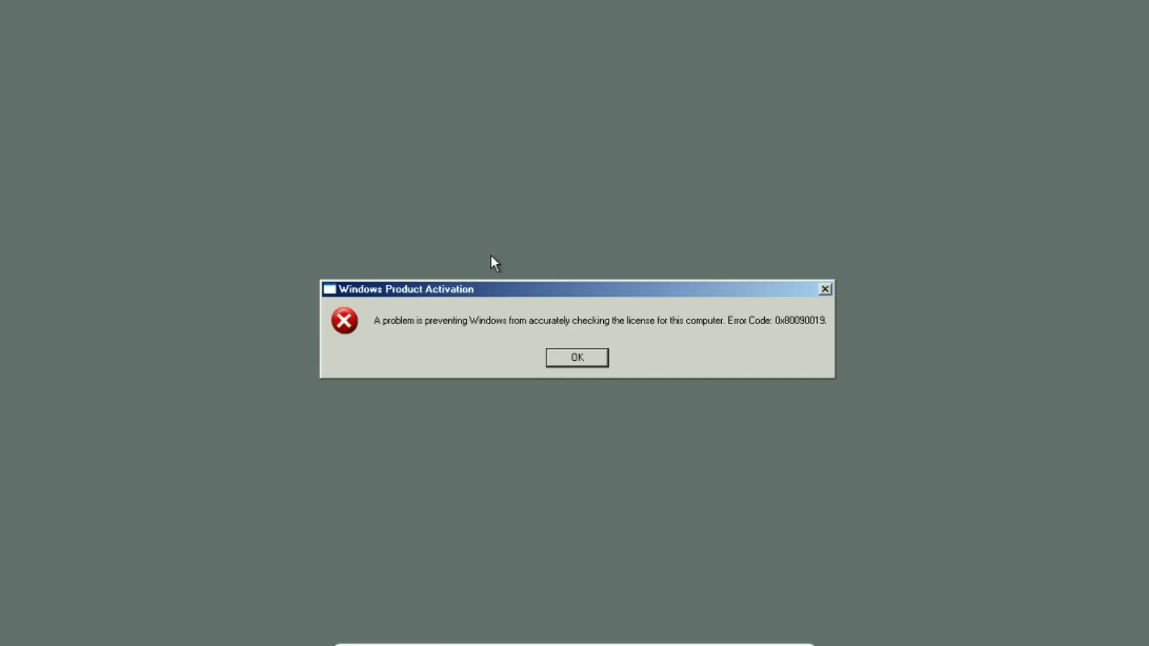
pyautogui.moveTo(569, 291); pyautogui.dragTo(528, 201)
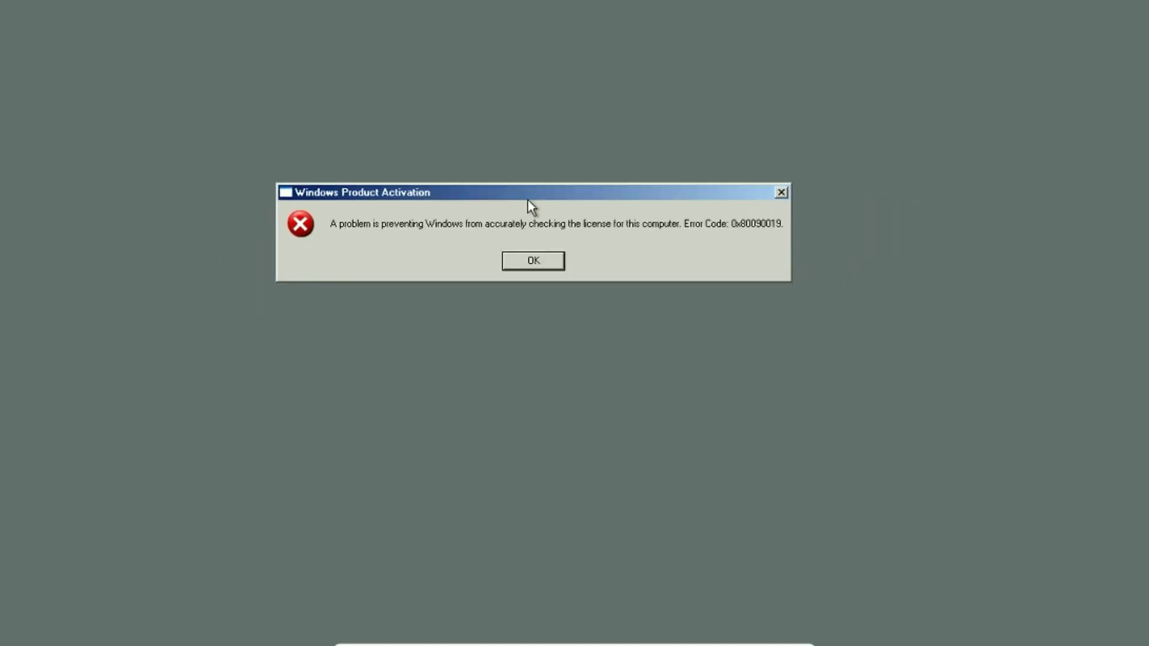
pyautogui.click(532, 260)
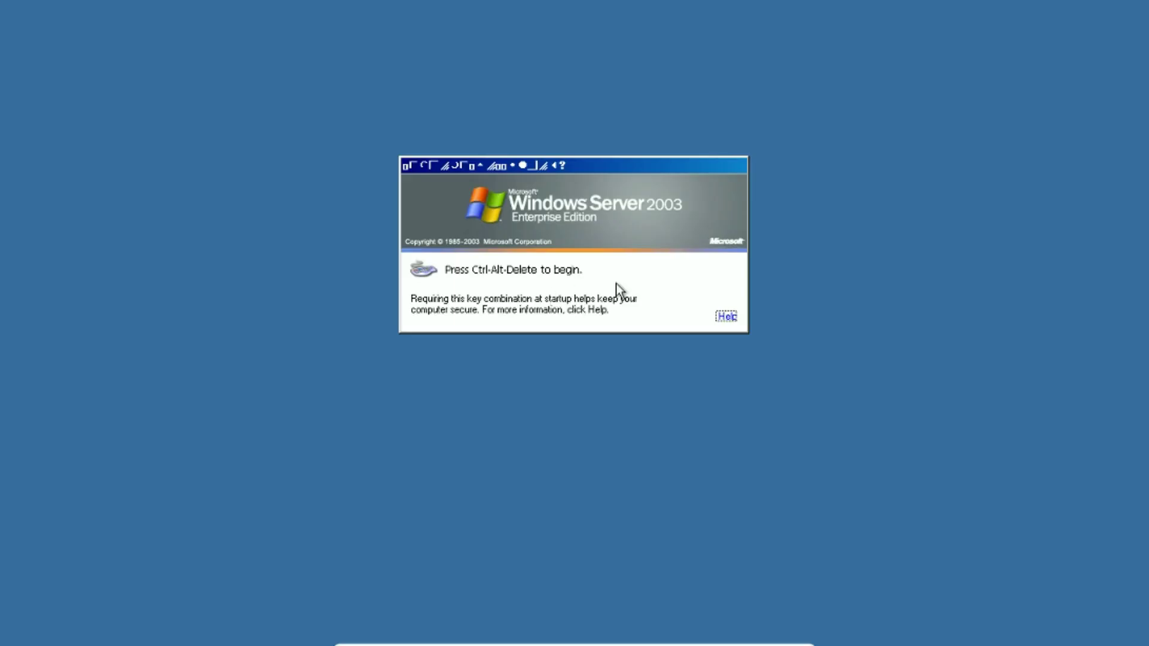
# Try logging on as guest, dismiss the account-disabled error, and enter 'Home User' instead
pyautogui.hotkey('ctrl', 'alt', 'Delete')
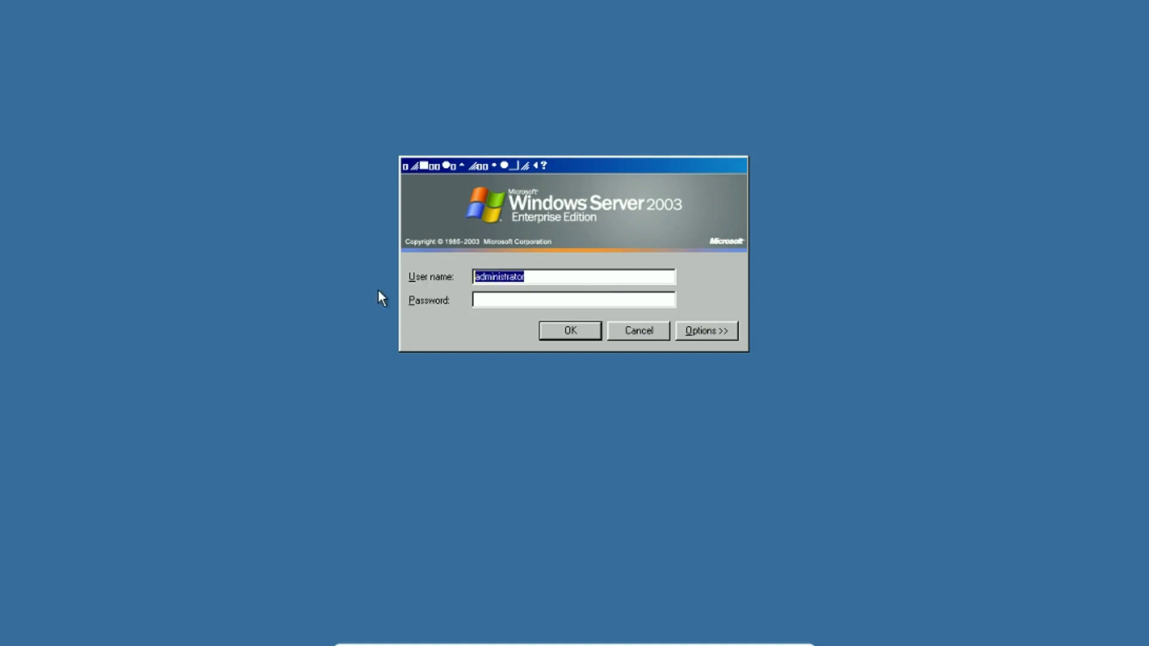
pyautogui.write('guest')
pyautogui.press('Return')
pyautogui.press('Return')
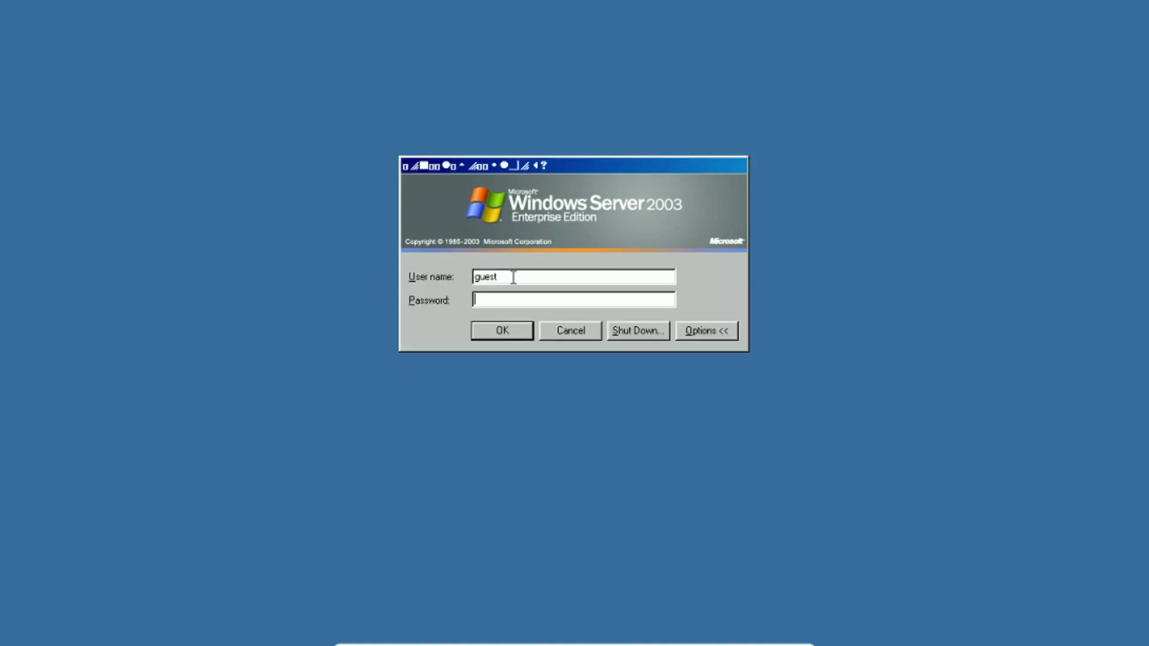
pyautogui.moveTo(499, 276); pyautogui.dragTo(458, 275)
pyautogui.write('Home User')
# Log on as Home User, change the expired password, and dismiss the activation error
pyautogui.press('Return')
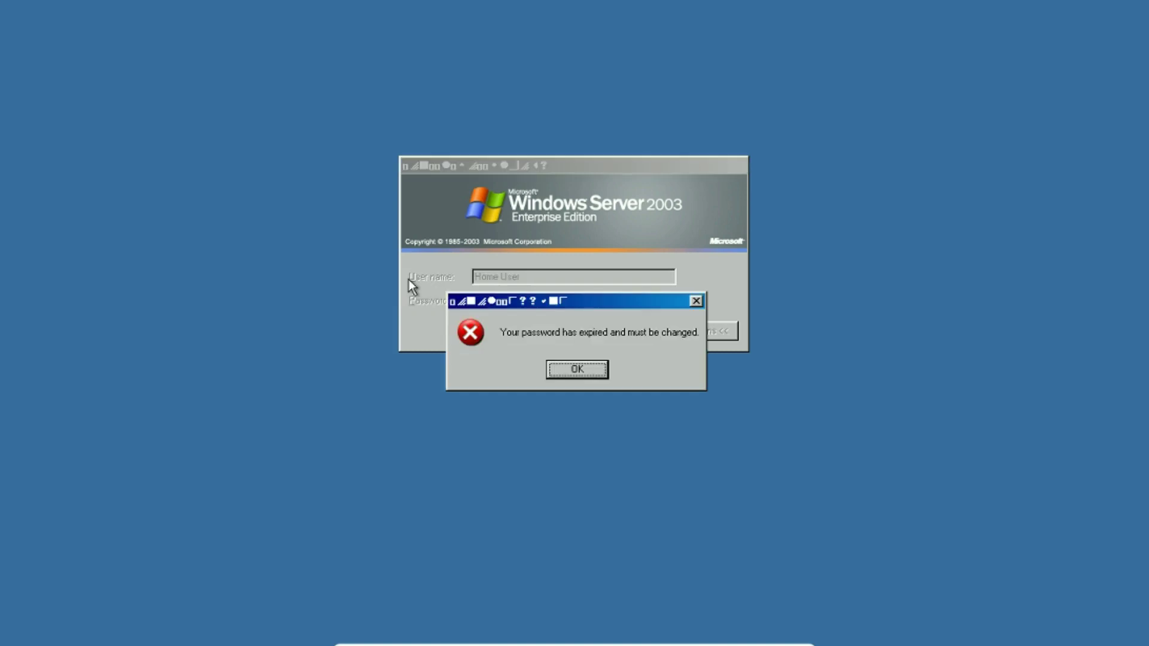
pyautogui.press('Return')
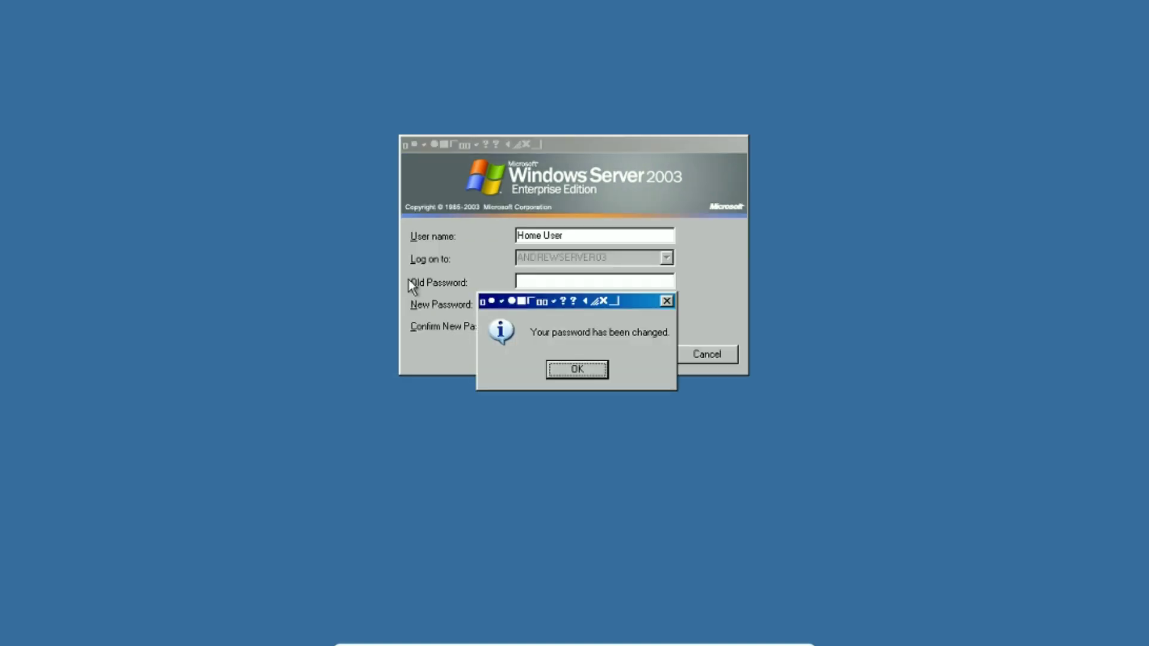
pyautogui.press('Return')
pyautogui.moveTo(439, 302); pyautogui.dragTo(469, 134)
pyautogui.click(607, 204)
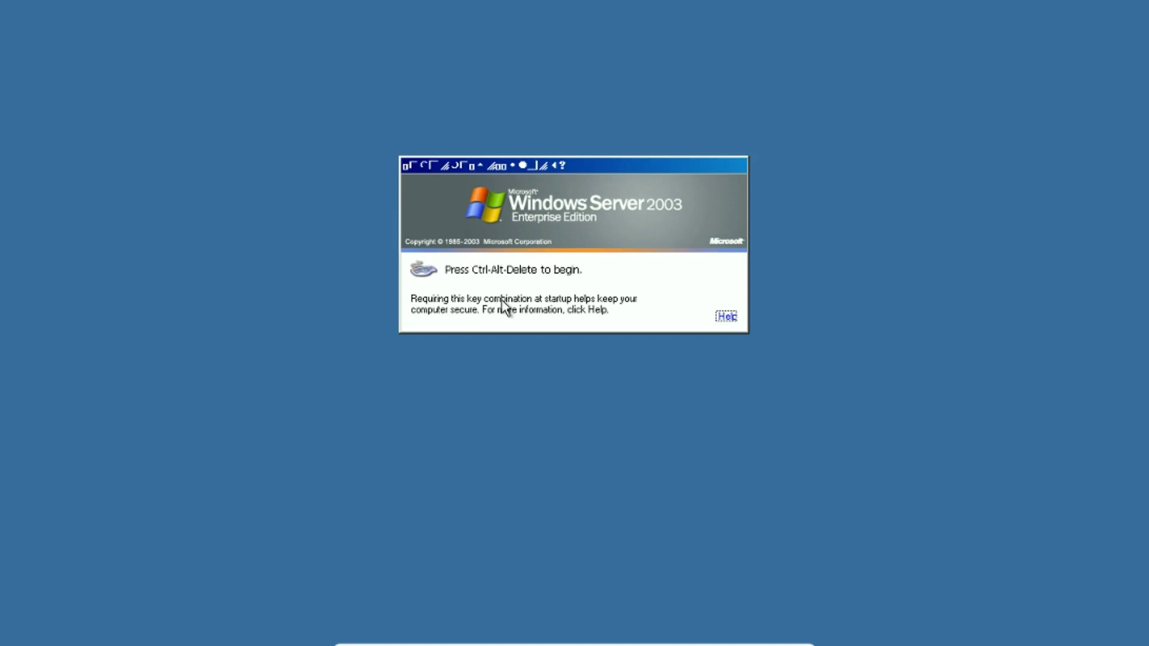
# Choose Restart in the Shut Down Windows dialog with the comment 'I killed it' and confirm
pyautogui.hotkey('ctrl', 'alt', 'Delete')
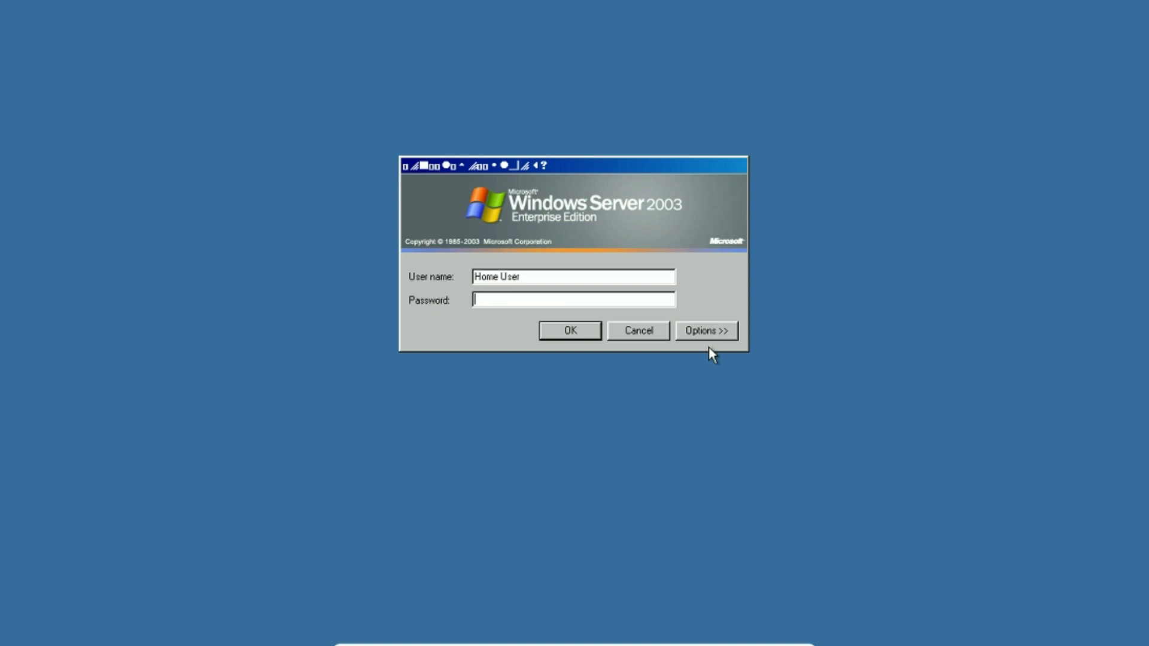
pyautogui.click(710, 332)
pyautogui.click(652, 330)
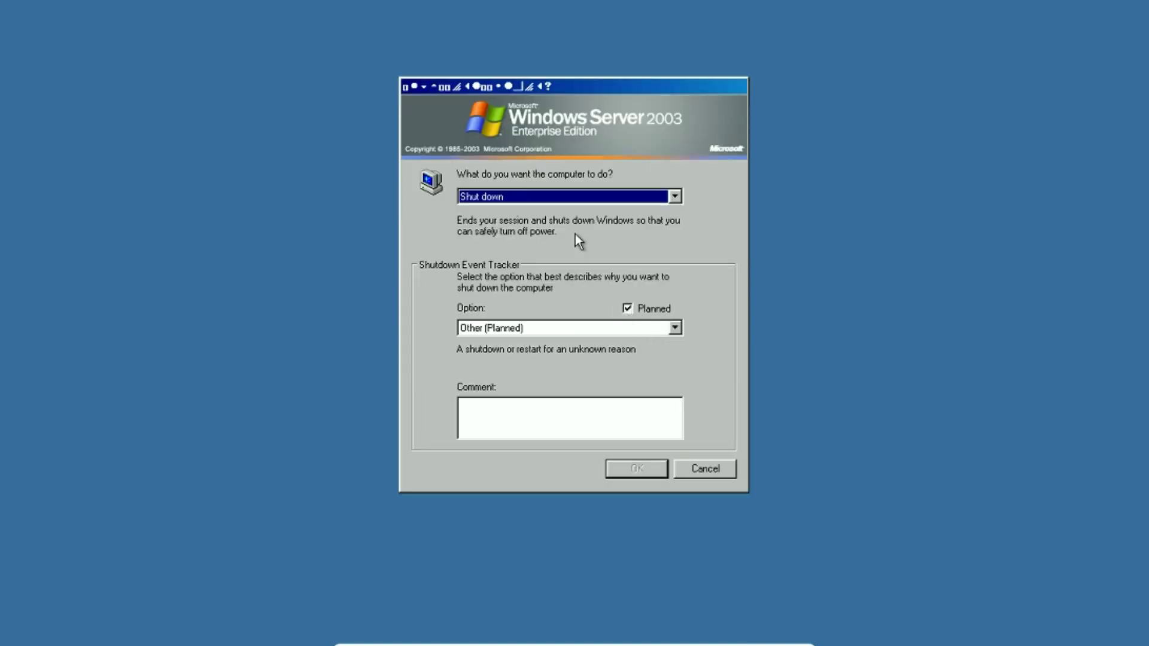
pyautogui.click(512, 201)
pyautogui.click(501, 220)
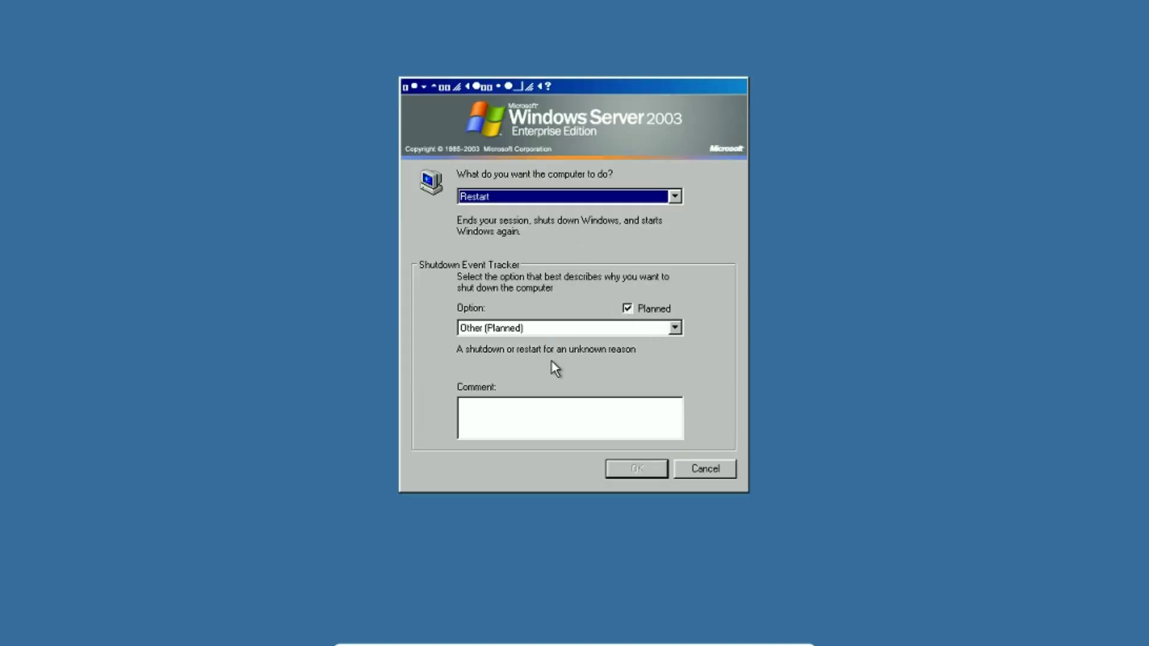
pyautogui.click(532, 411)
pyautogui.write('I kil')
pyautogui.write('led it')
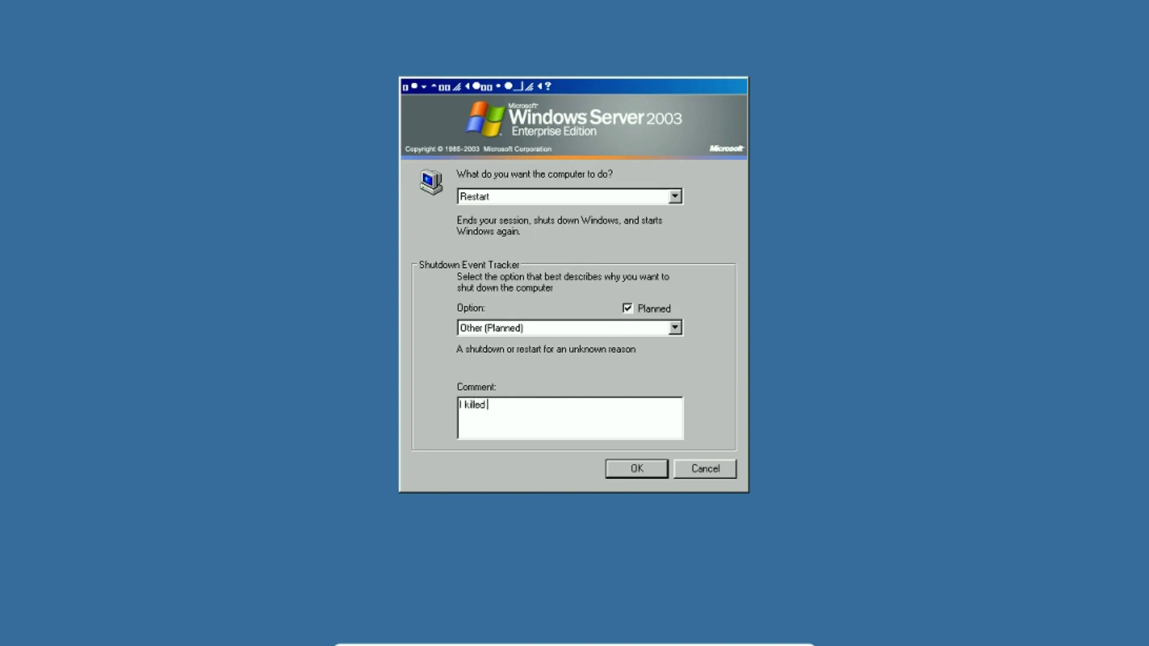
pyautogui.click(635, 472)
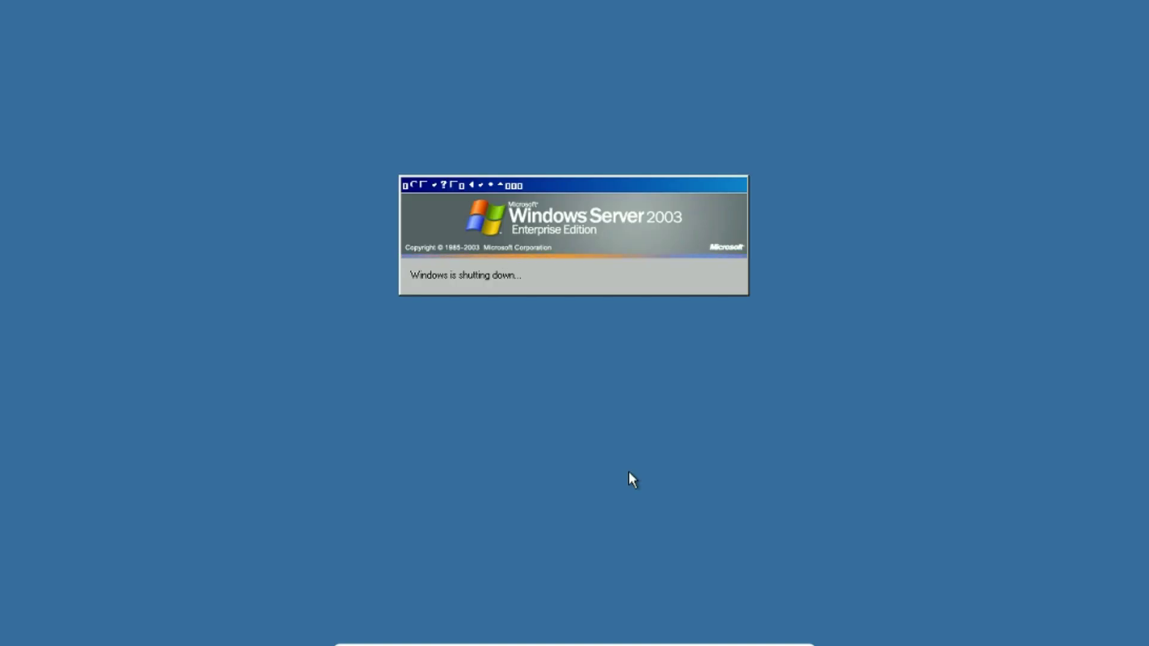